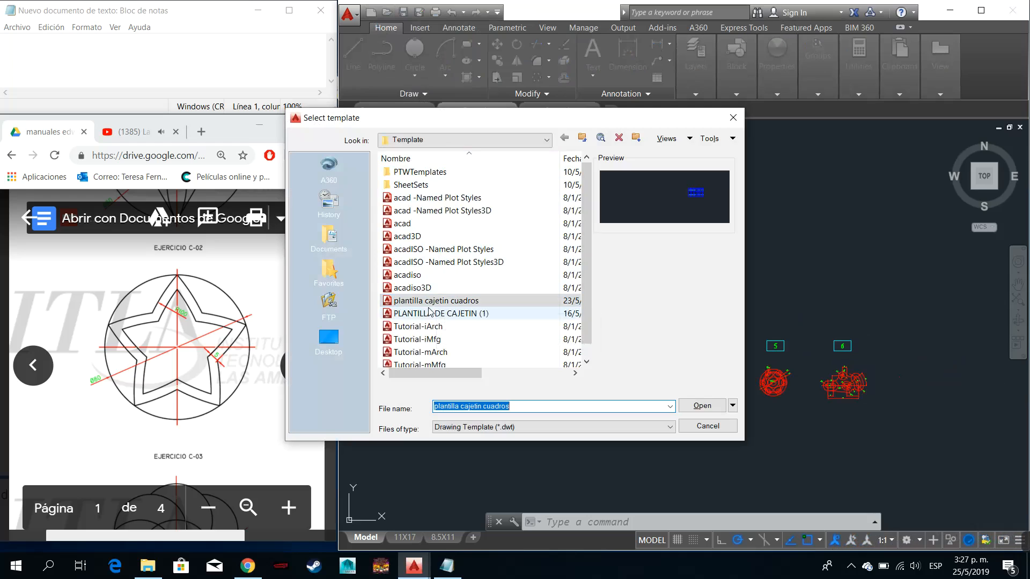
# - Create a new drawing from the "plantilla cajetin cuadros" template and bring cells 1 and 2 of its grid into view
pyautogui.click(449, 302)
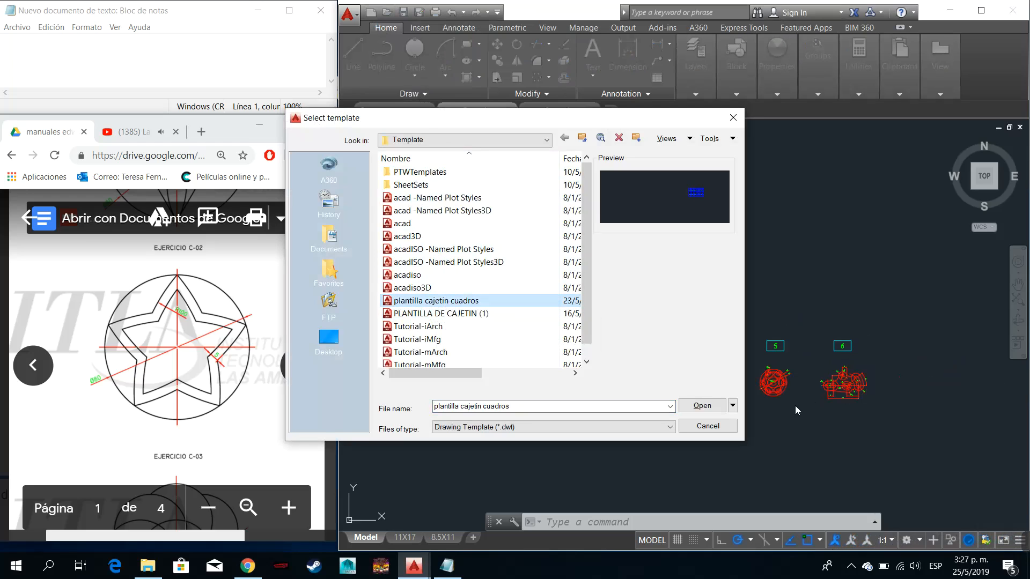
pyautogui.click(701, 406)
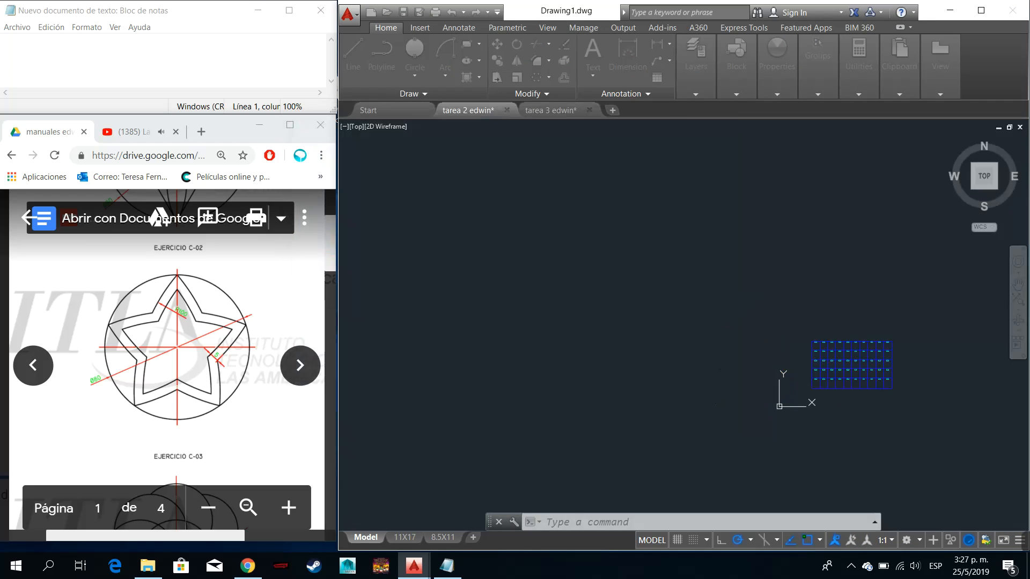
pyautogui.scroll(7, 811, 345)
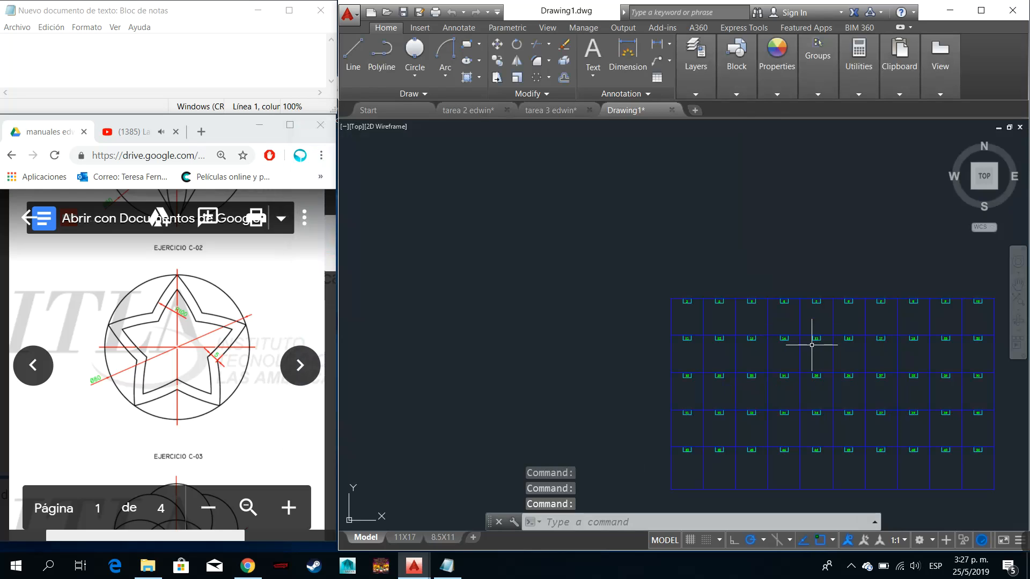
pyautogui.scroll(6, 656, 294)
pyautogui.scroll(4, 907, 413)
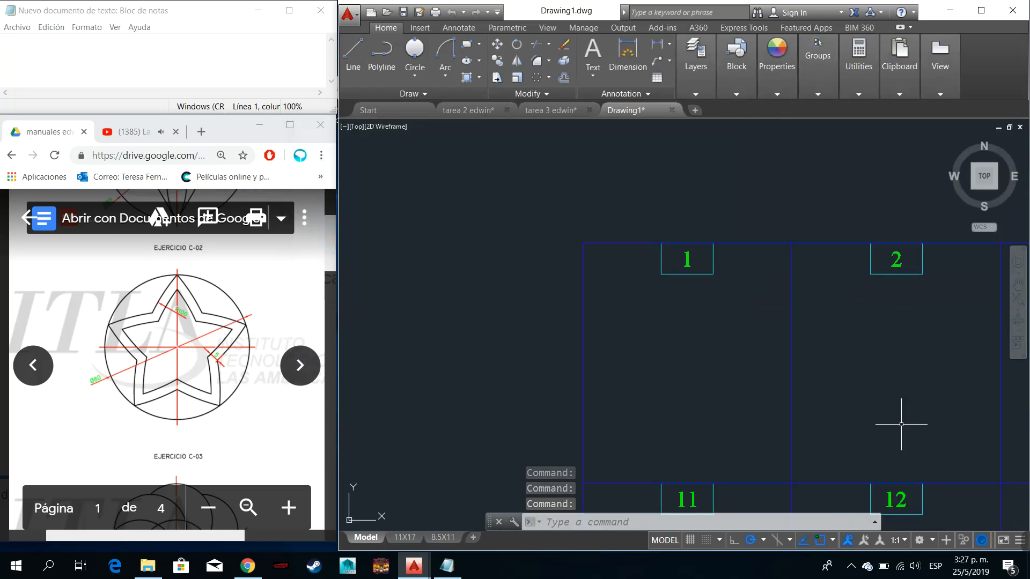
pyautogui.scroll(-4, 821, 418)
pyautogui.scroll(2, 763, 398)
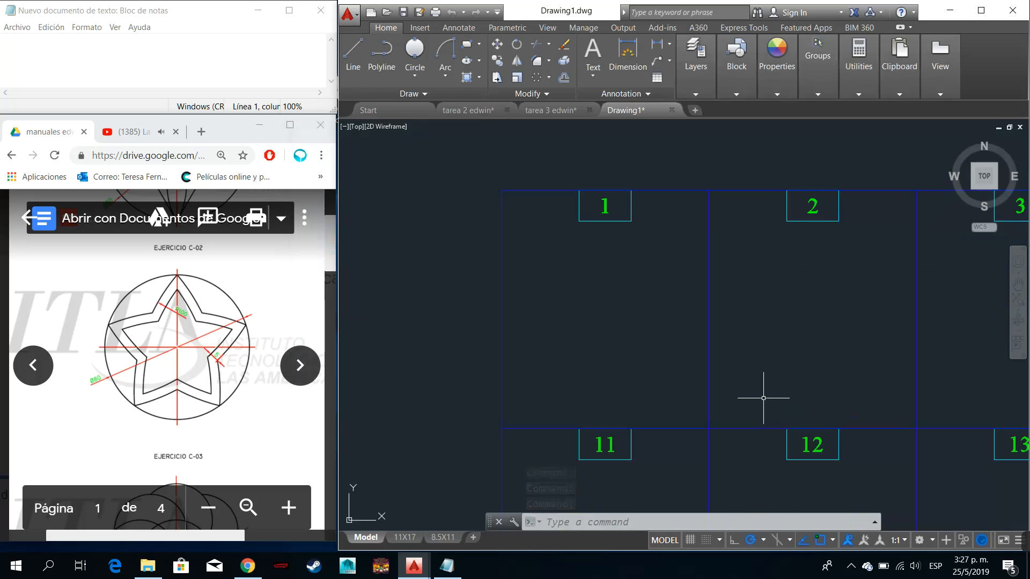
# - In Notepad, write "buenas chicos para hacer esta figura lo primero que hay que hacer es un circulo de 80 unidades de diametro"
pyautogui.click(137, 55)
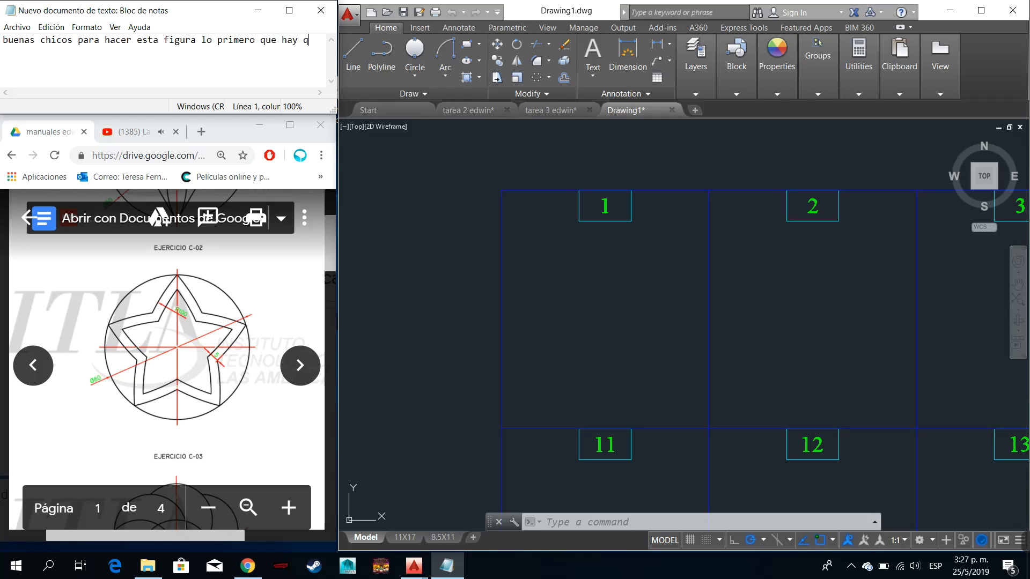
pyautogui.write('ue g hacer es un circulo de ')
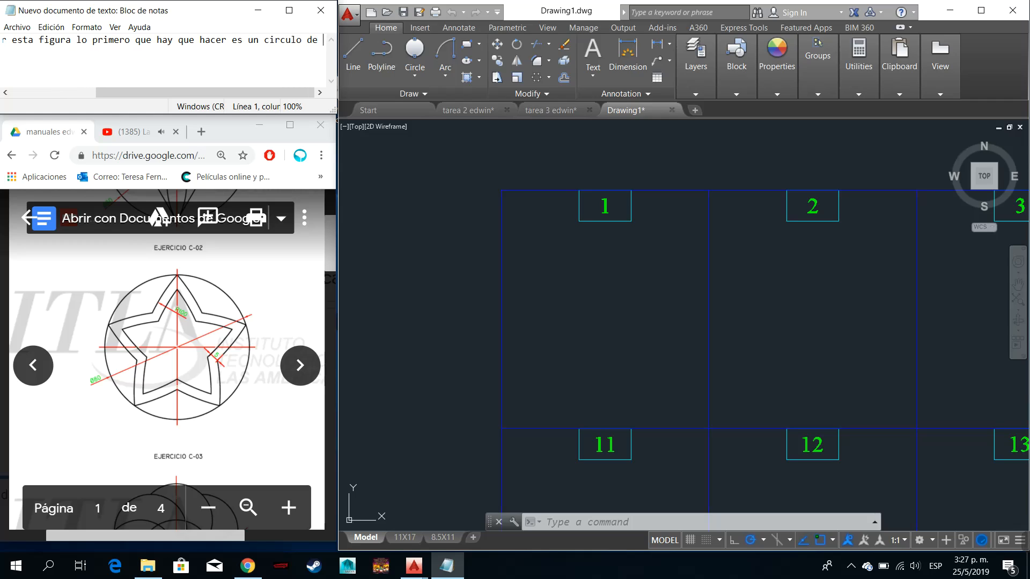
pyautogui.write('80 ')
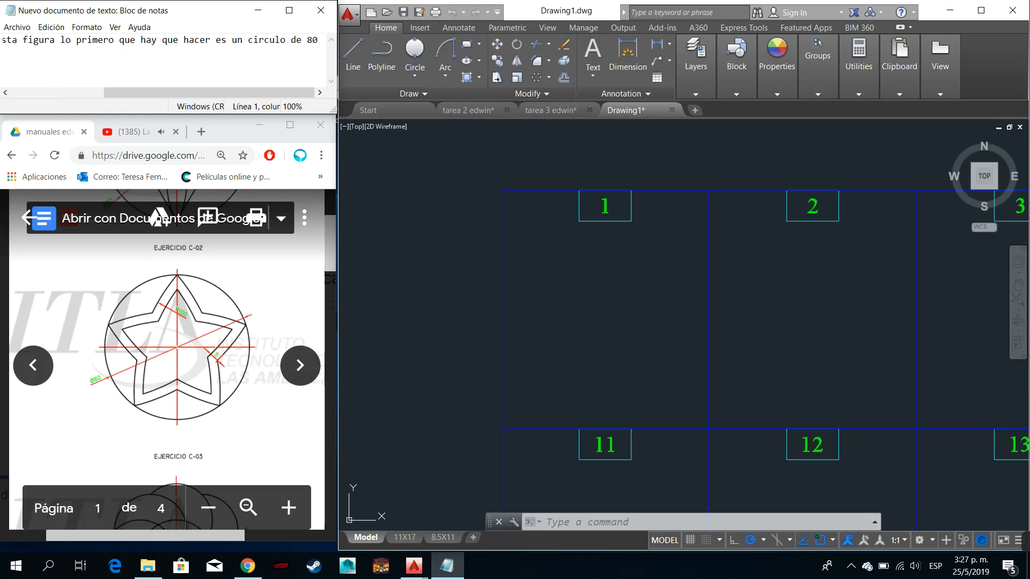
pyautogui.write('uni')
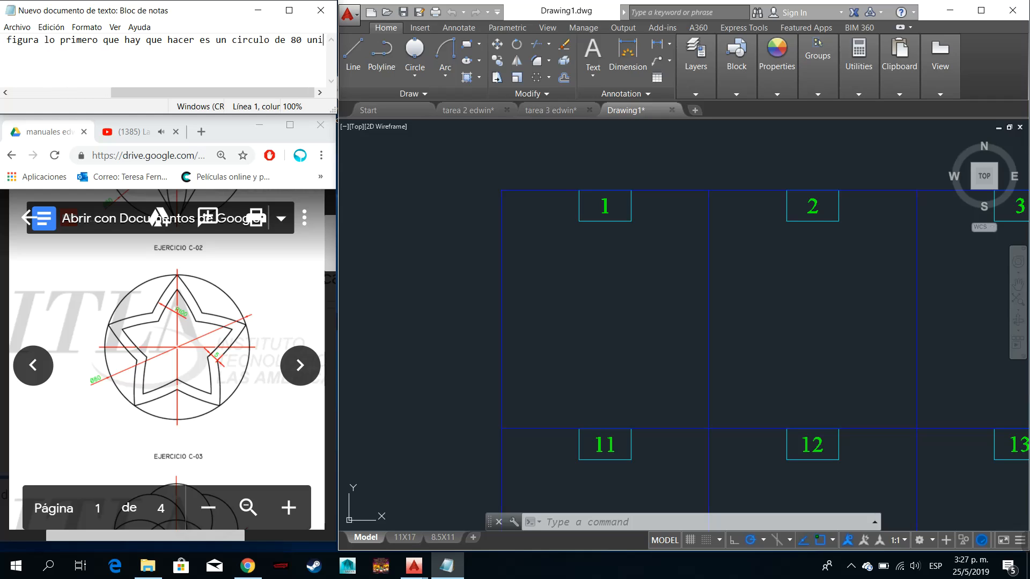
pyautogui.write('fades')
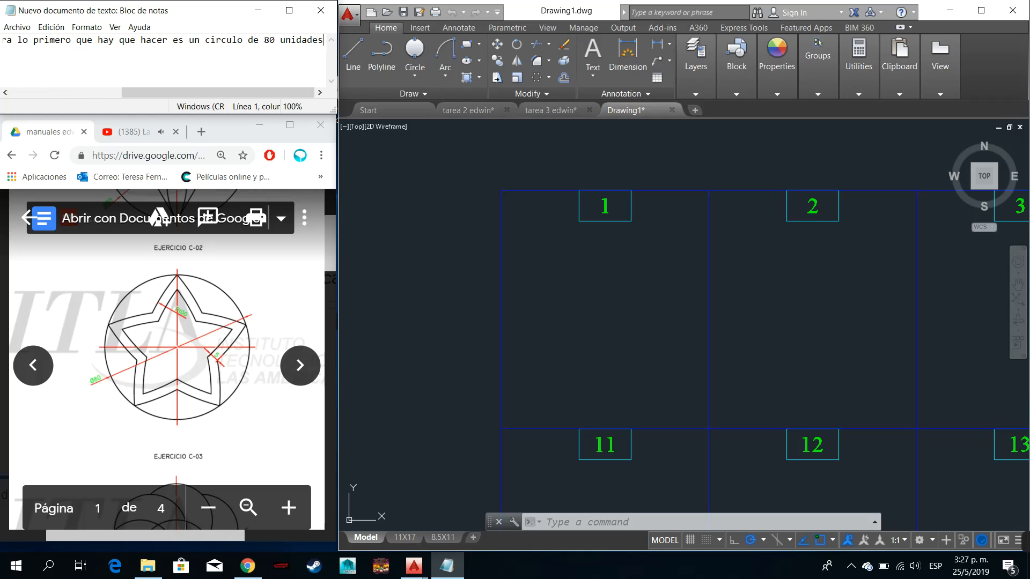
pyautogui.write(' de diaem')
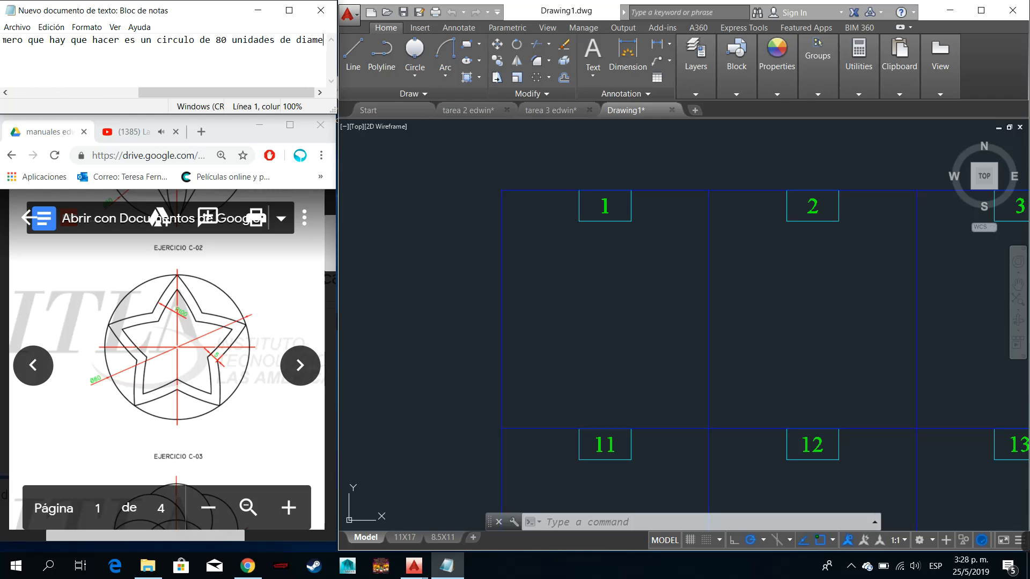
pyautogui.write('tro')
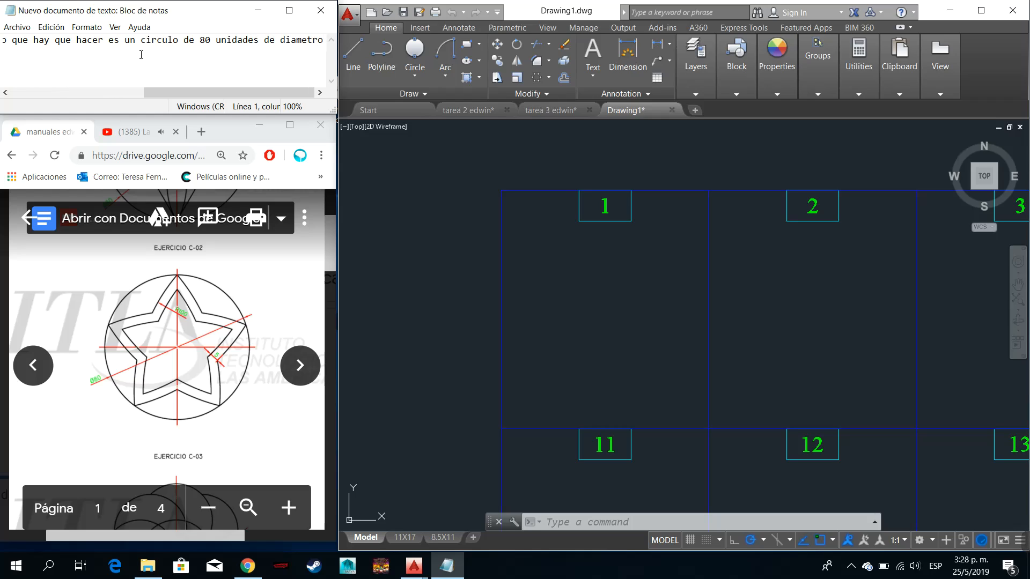
# - In AutoCAD, draw a circle with a diameter of 80 in the middle of cell 1 by centre and diameter
pyautogui.click(587, 307)
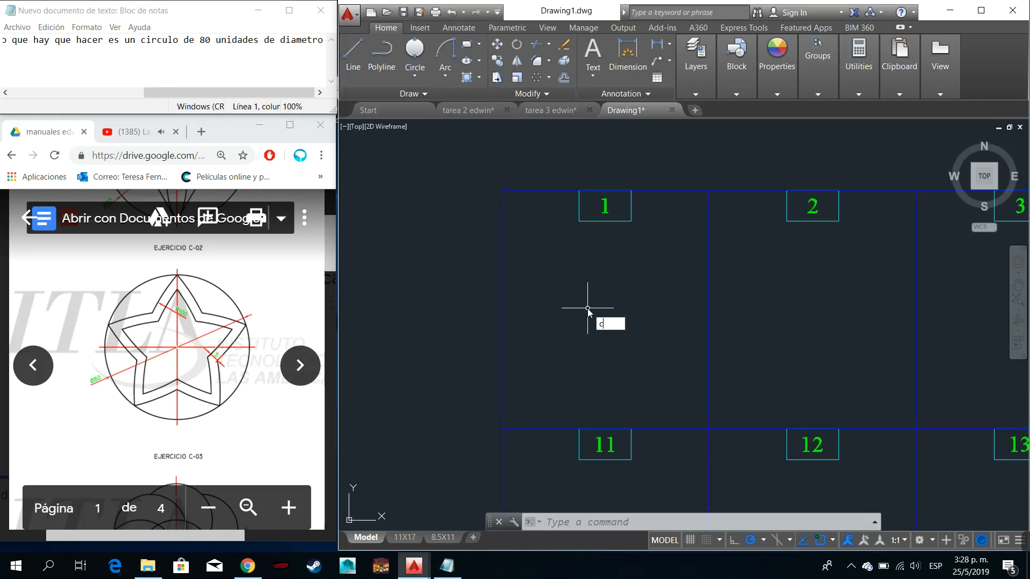
pyautogui.press('Return')
pyautogui.click(416, 79)
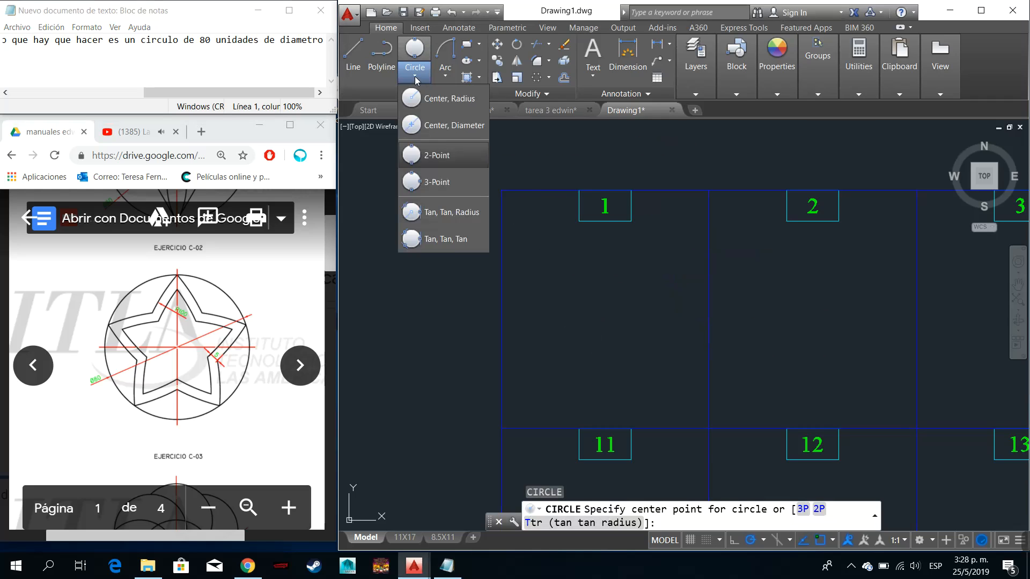
pyautogui.click(437, 92)
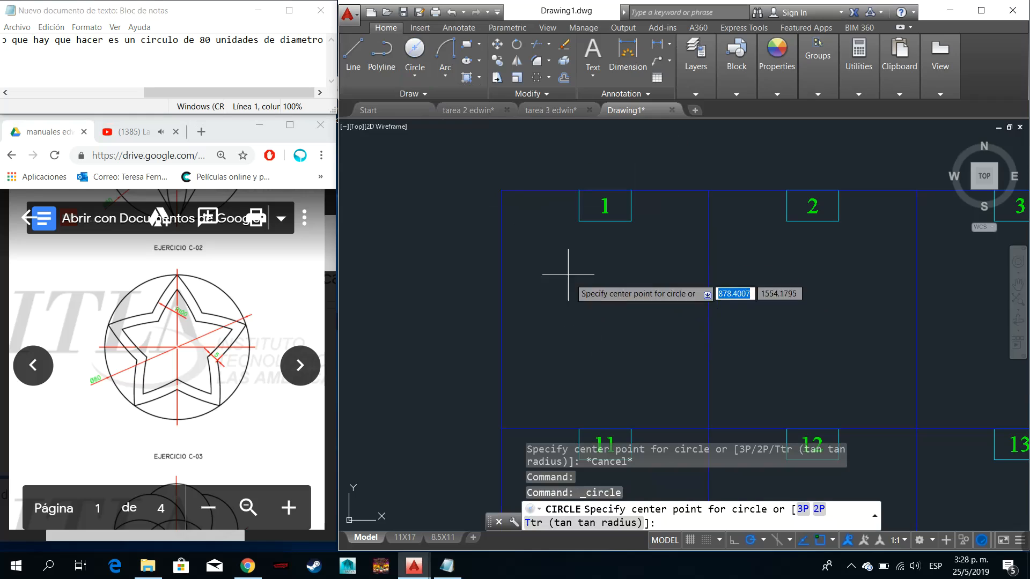
pyautogui.click(603, 318)
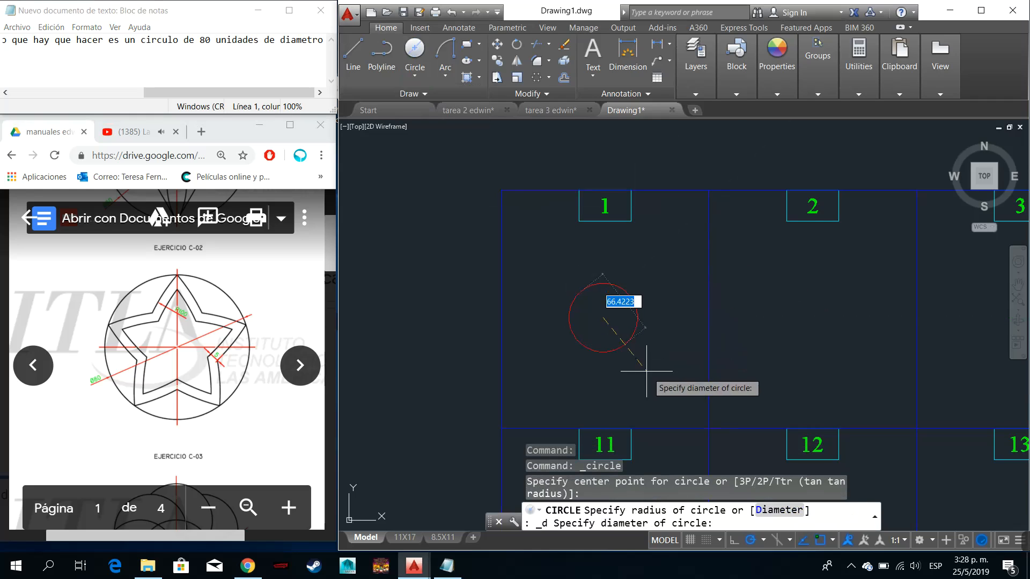
pyautogui.write('80')
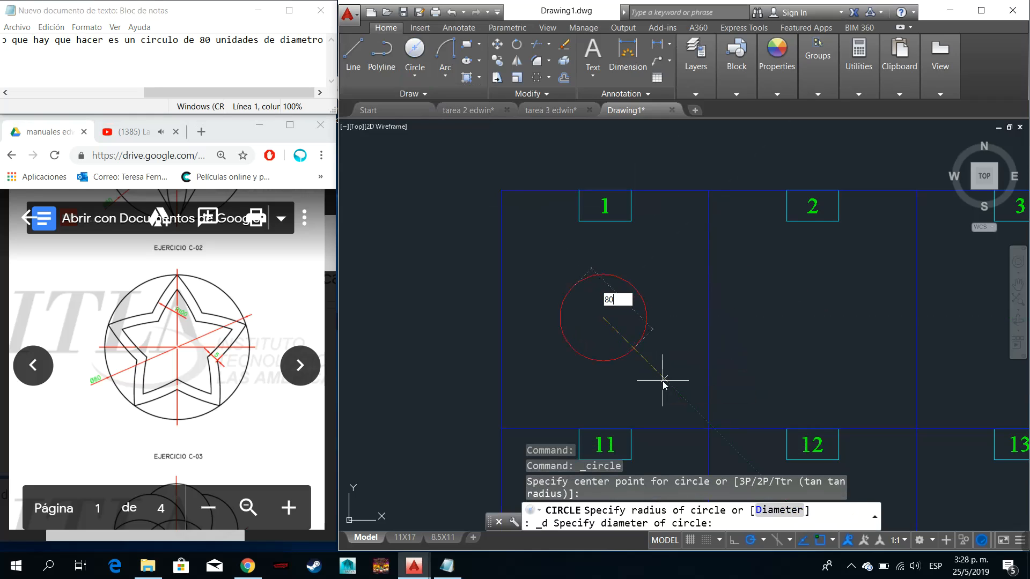
pyautogui.press('Return')
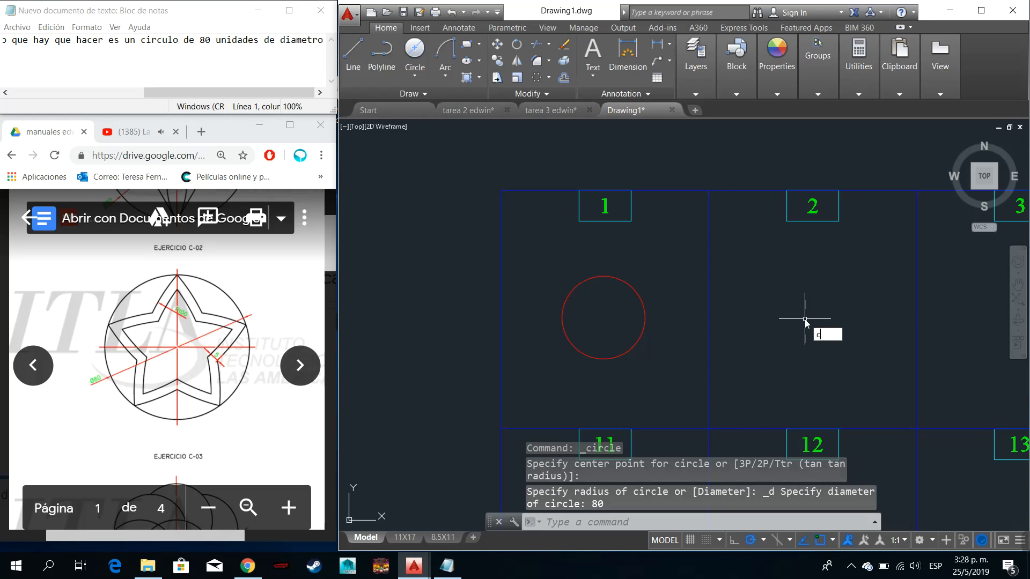
pyautogui.press('Return')
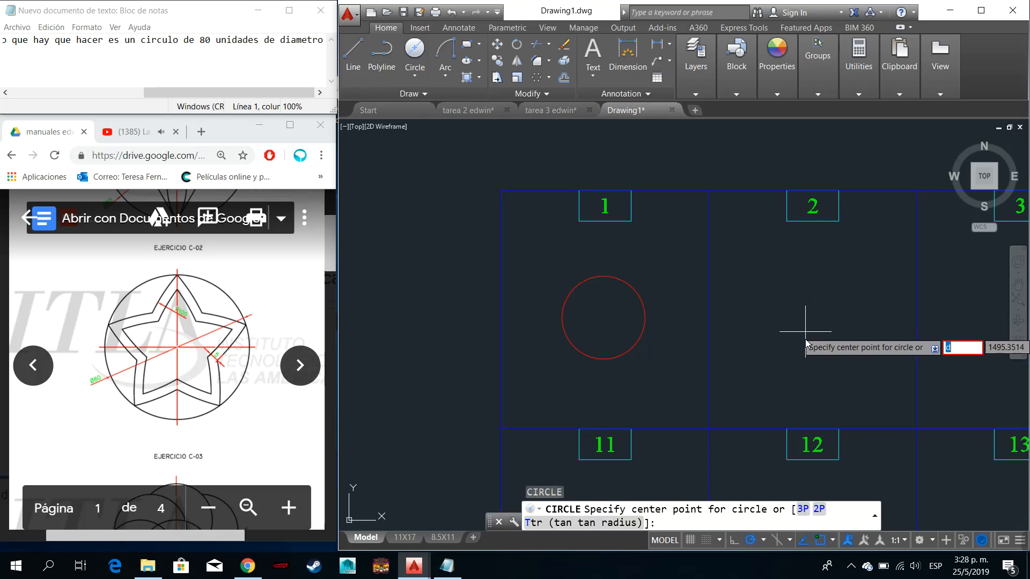
pyautogui.press('BackSpace')
pyautogui.press('Escape')
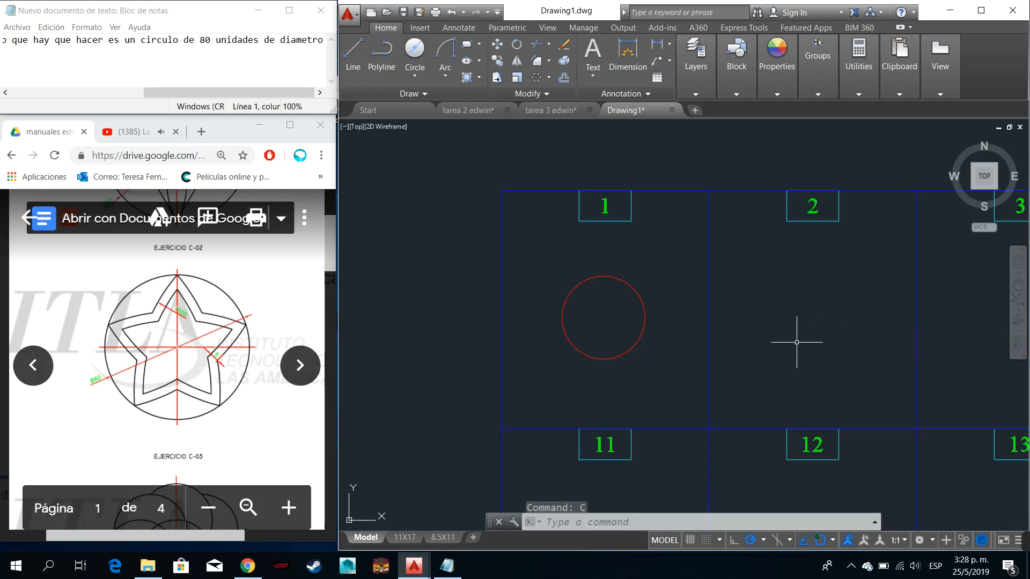
# - Draw a circle in the middle of cell 2, using the Diameter option with a value of 80
pyautogui.press('Return')
pyautogui.click(815, 332)
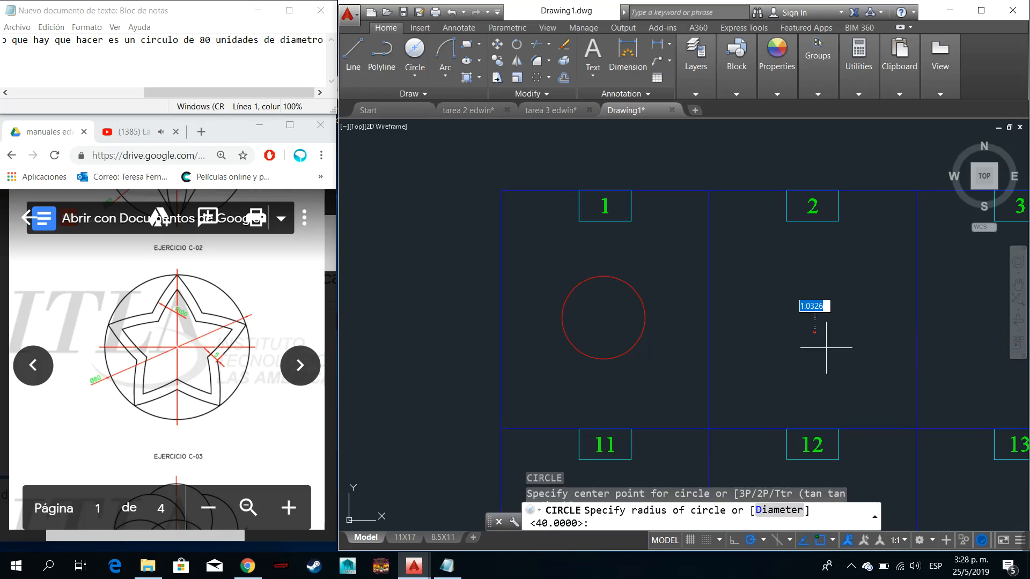
pyautogui.write('d')
pyautogui.press('Return')
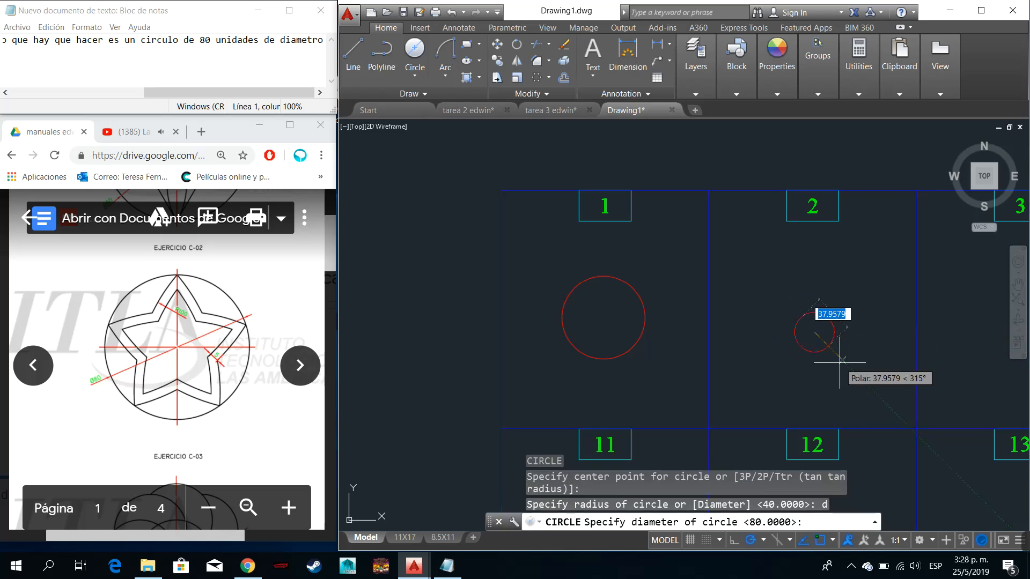
pyautogui.write('80')
pyautogui.press('Return')
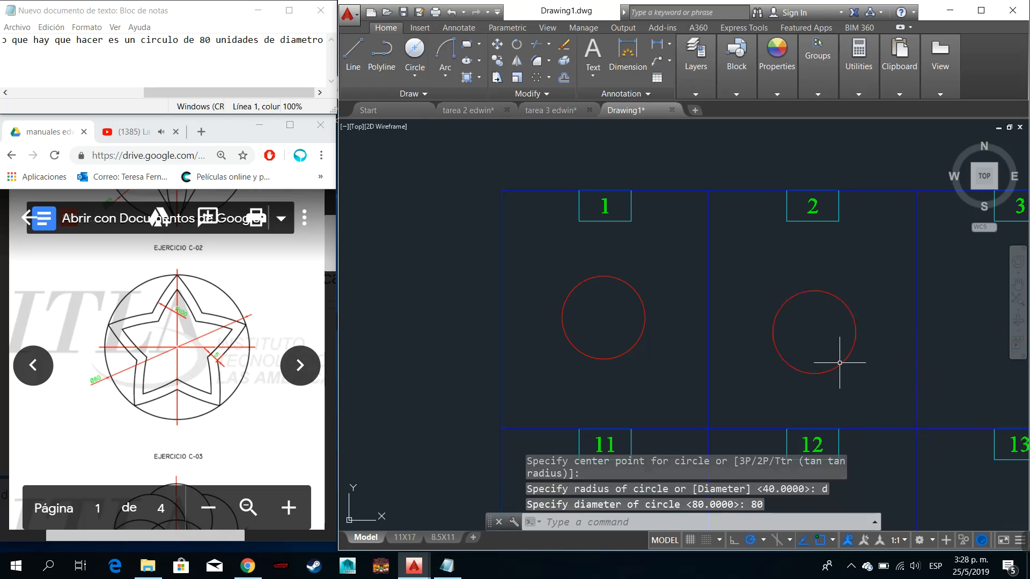
# - Draw a 5-sided polygon inscribed in the circle of cell 1, centred on it with a vertex at its top quadrant
pyautogui.scroll(5, 617, 328)
pyautogui.scroll(-4, 621, 329)
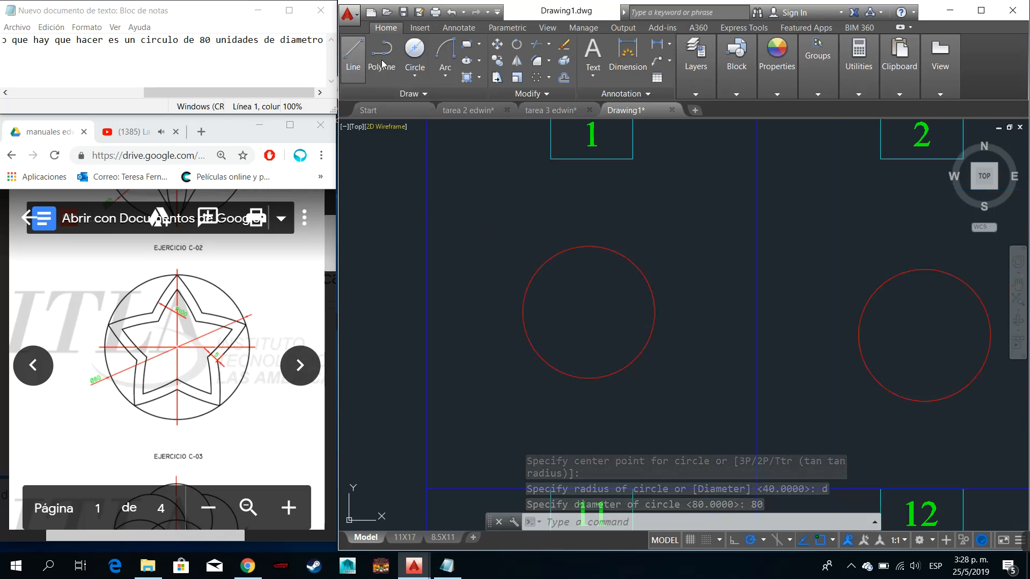
pyautogui.click(478, 53)
pyautogui.click(493, 92)
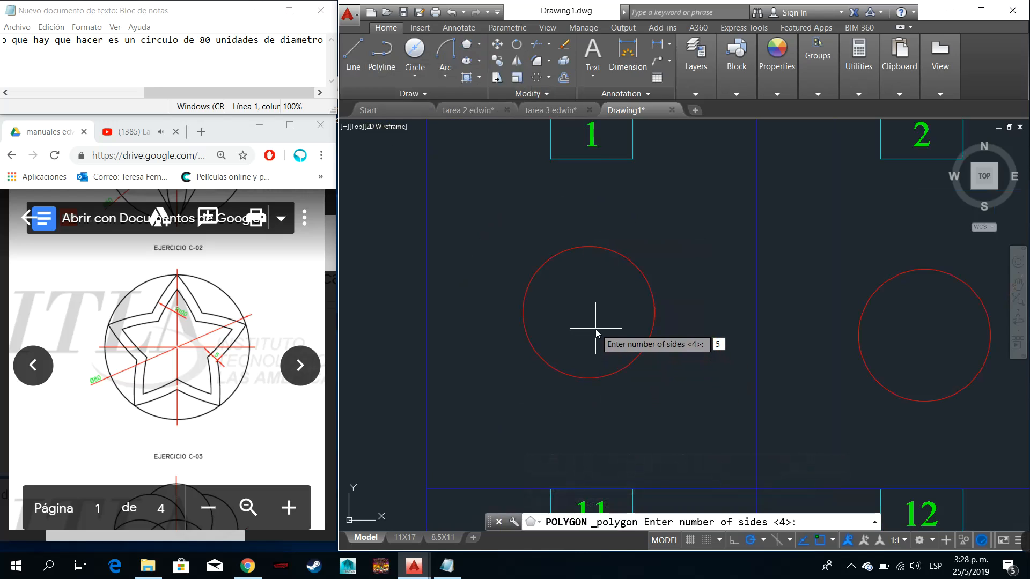
pyautogui.write('5')
pyautogui.press('Return')
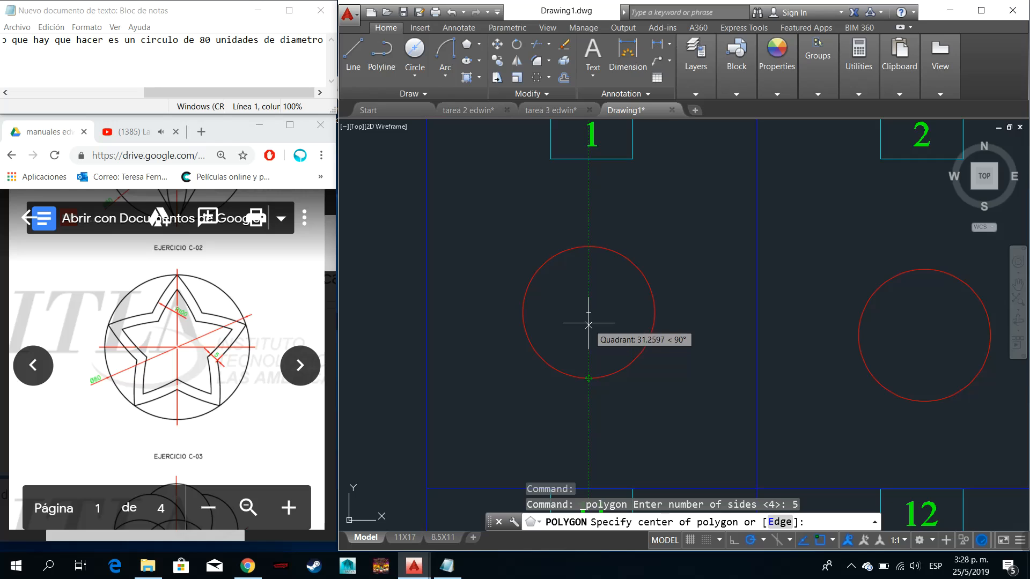
pyautogui.click(589, 315)
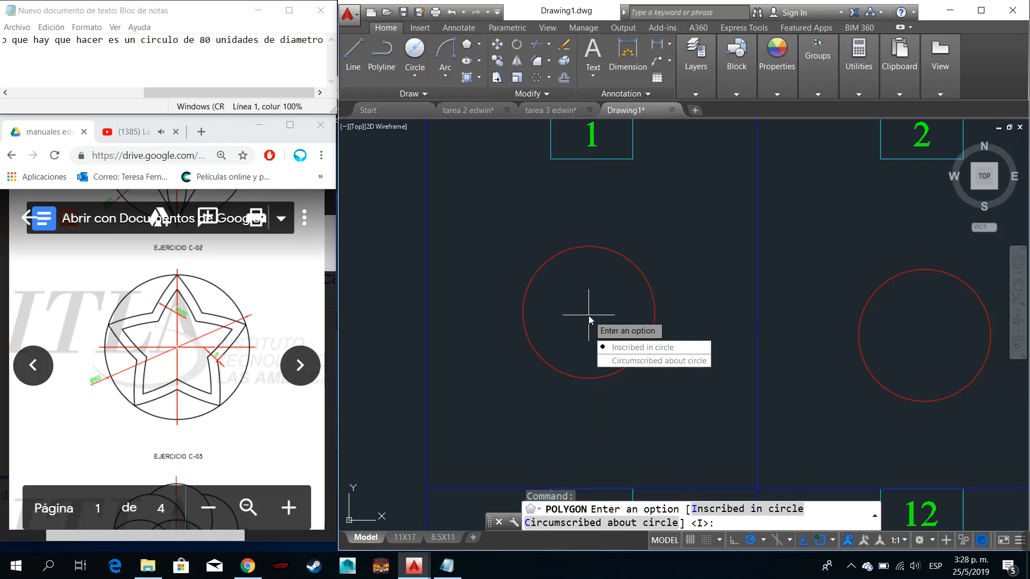
pyautogui.click(647, 351)
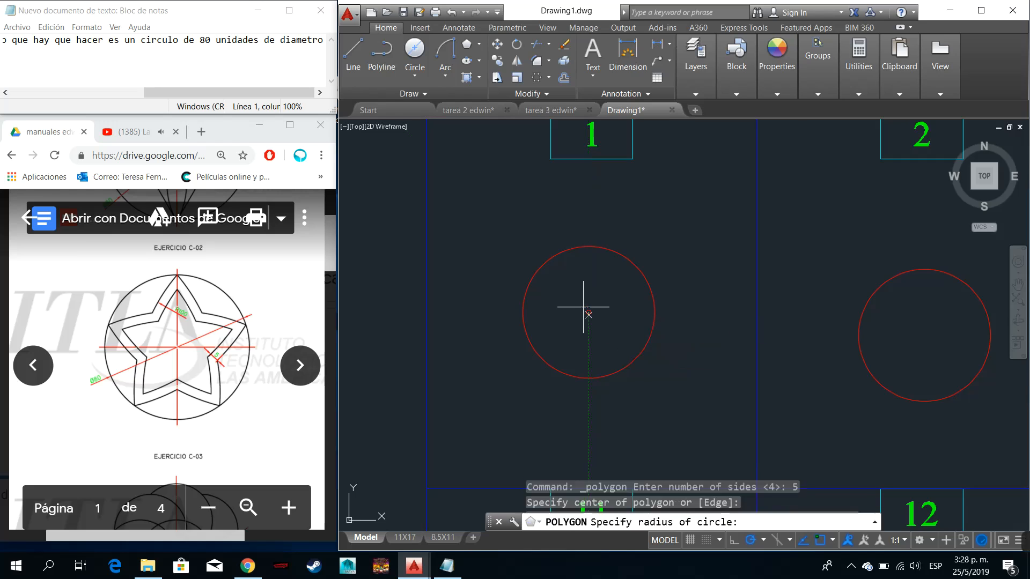
pyautogui.click(588, 246)
# - Draw a vertical line from the centre of the circle in cell 2 upward to a point beyond its top quadrant
pyautogui.scroll(-2, 930, 322)
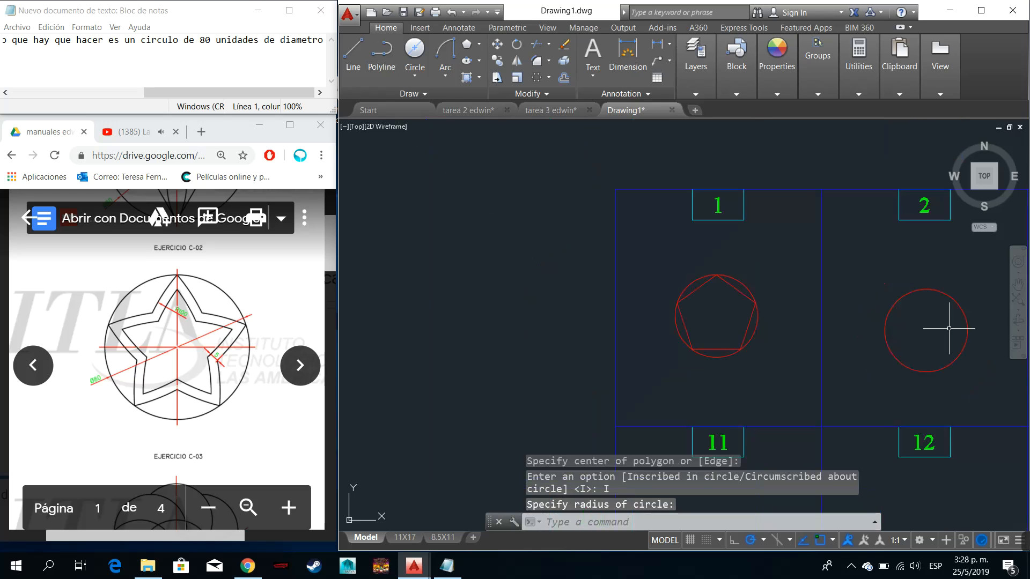
pyautogui.scroll(3, 960, 322)
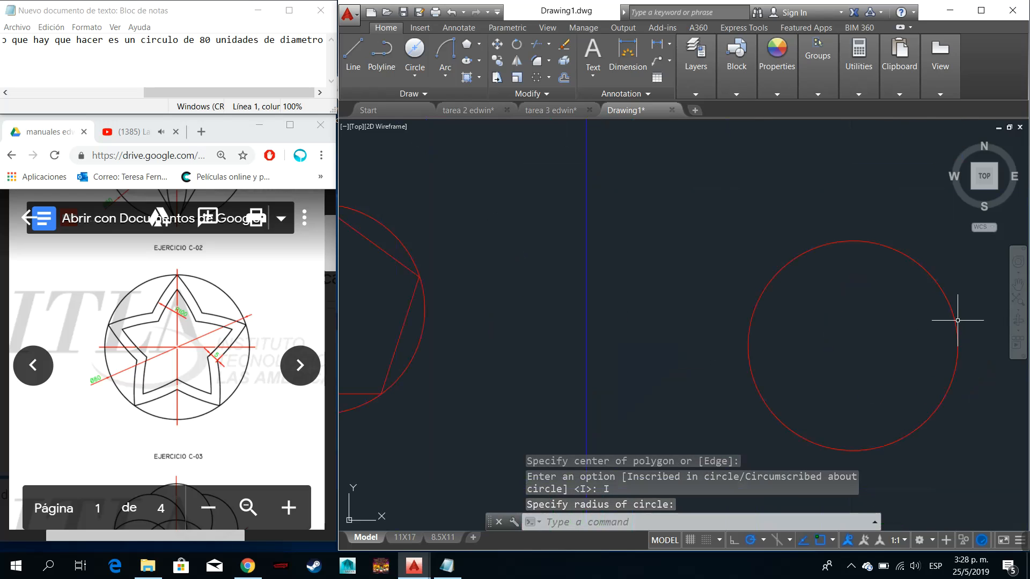
pyautogui.write('l')
pyautogui.press('Return')
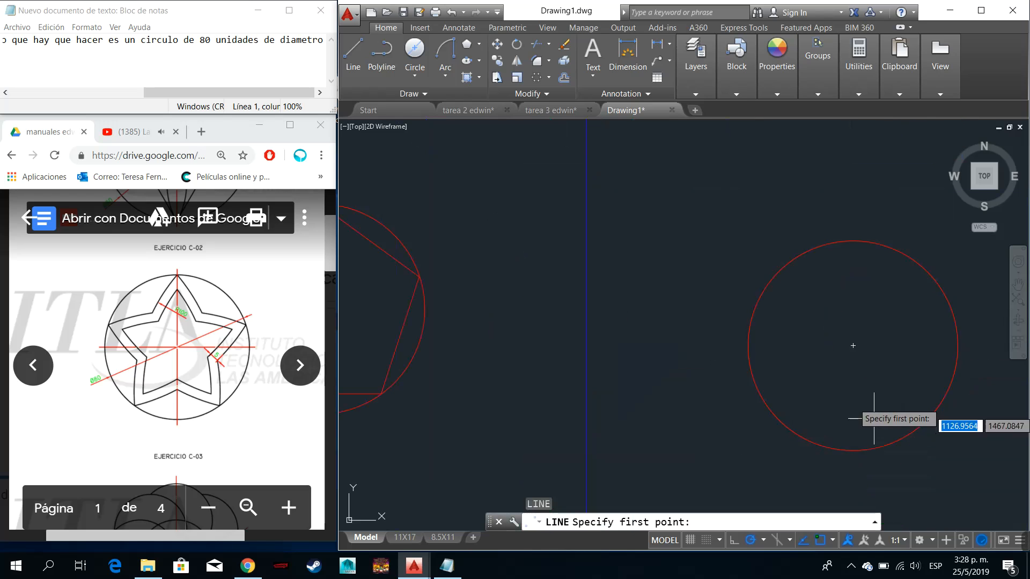
pyautogui.click(853, 346)
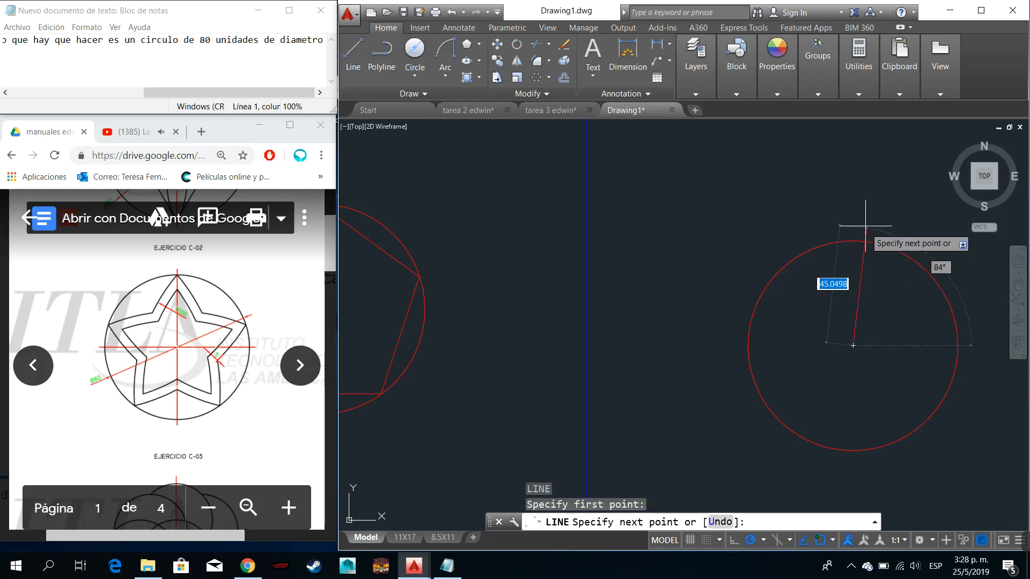
pyautogui.click(853, 204)
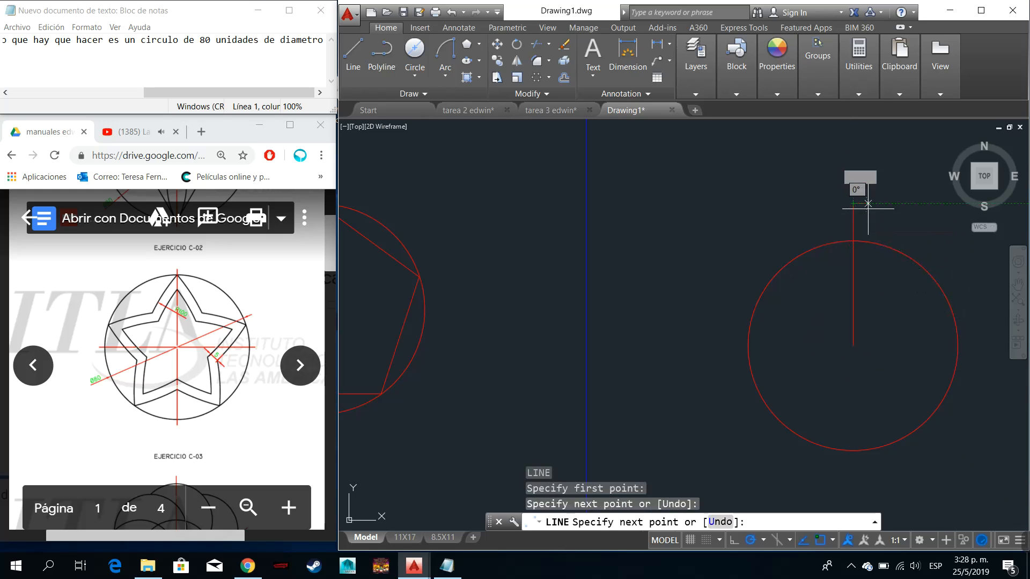
pyautogui.press('Escape')
# - Create a polar array of the vertical line with 5 items over 360 degrees, centred on the circle in cell 2
pyautogui.click(807, 185)
pyautogui.click(937, 348)
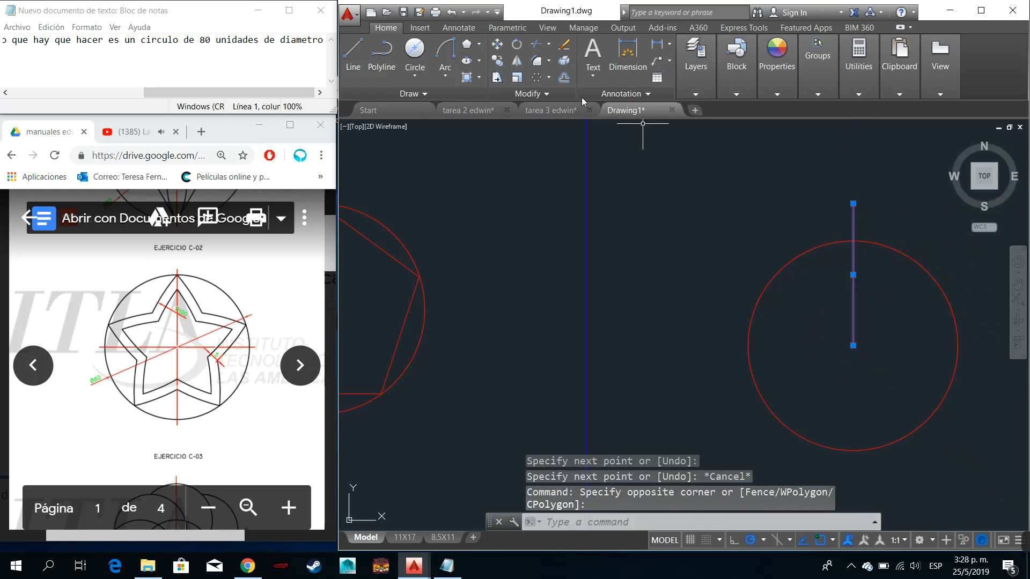
pyautogui.click(538, 78)
pyautogui.click(853, 346)
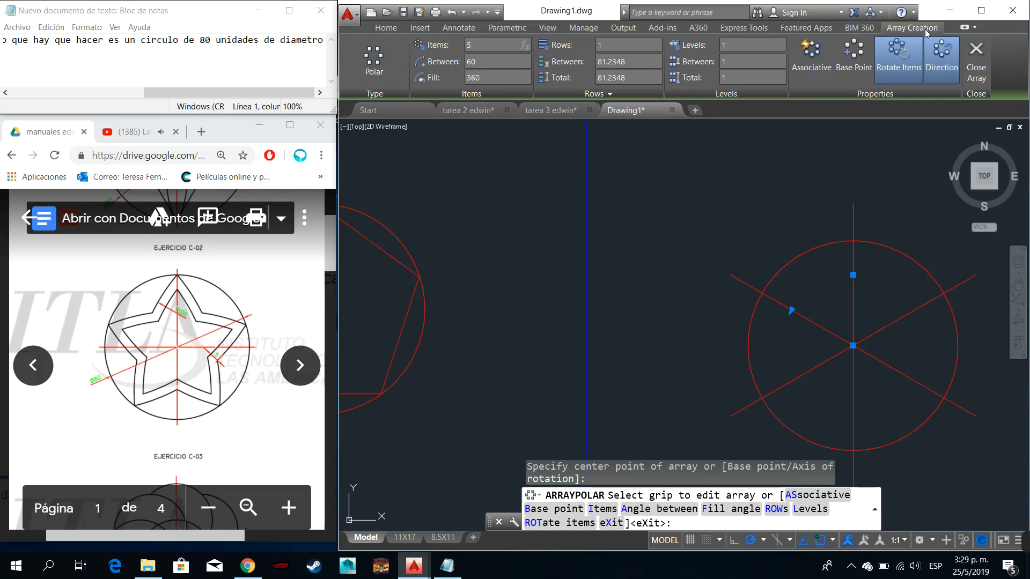
pyautogui.press('Return')
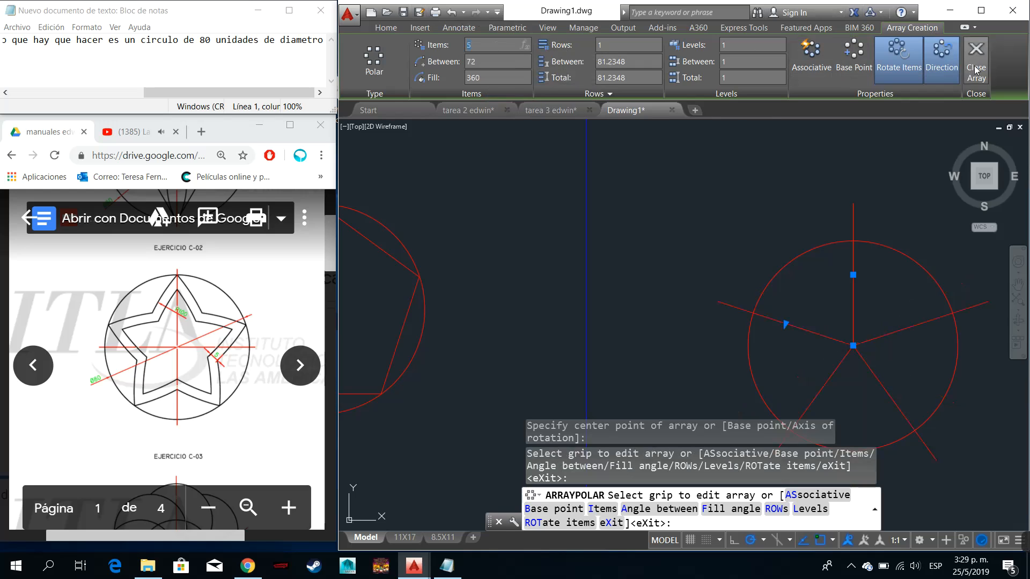
pyautogui.click(976, 59)
pyautogui.scroll(-3, 740, 263)
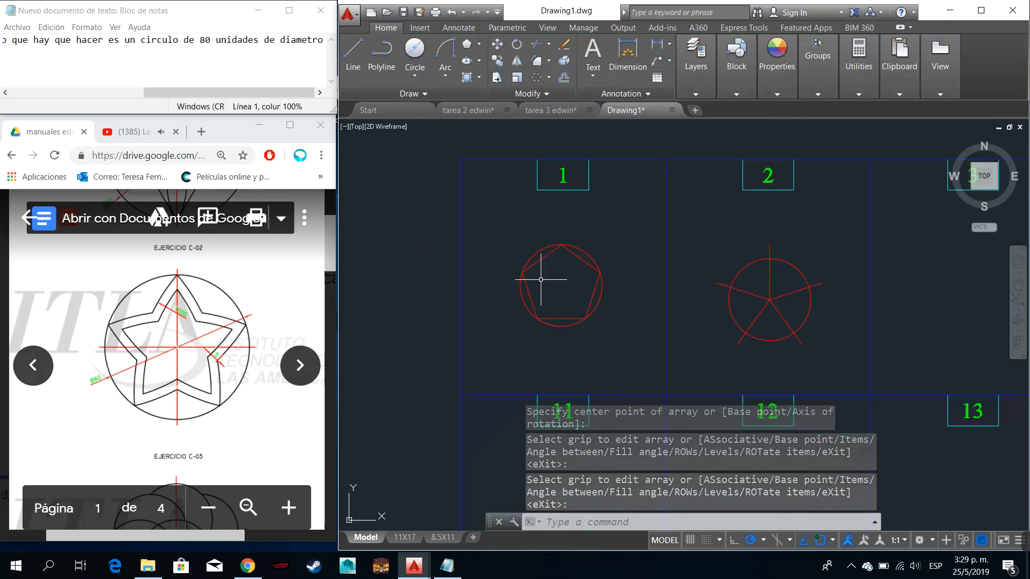
pyautogui.scroll(2, 768, 304)
pyautogui.scroll(2, 768, 305)
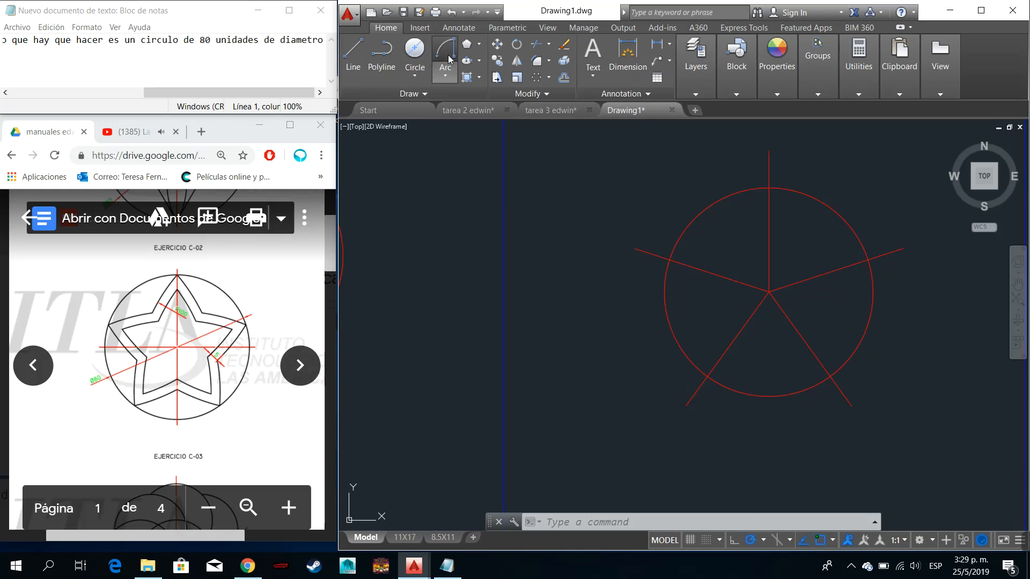
pyautogui.click(449, 59)
pyautogui.click(449, 60)
pyautogui.click(450, 74)
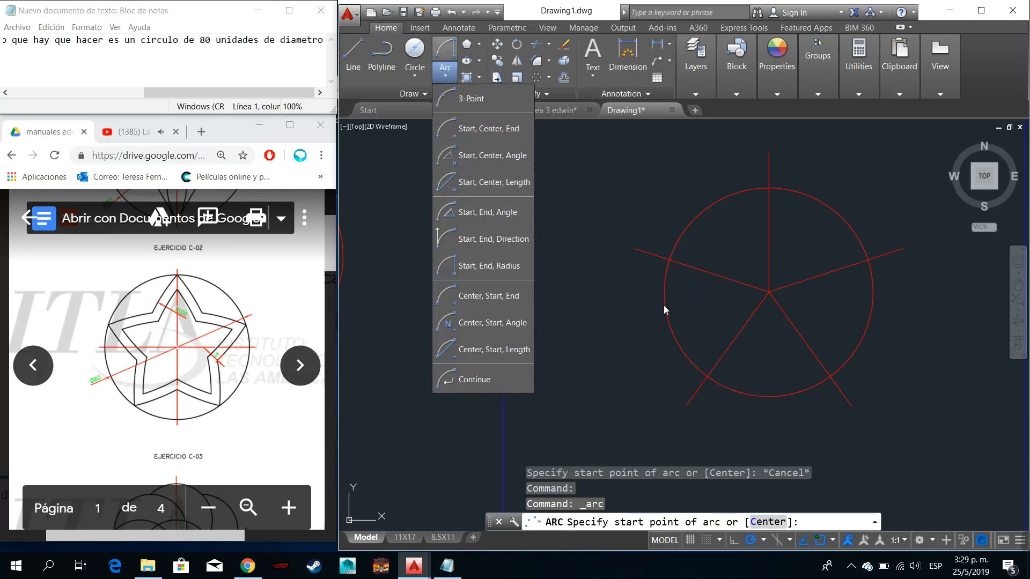
pyautogui.click(486, 266)
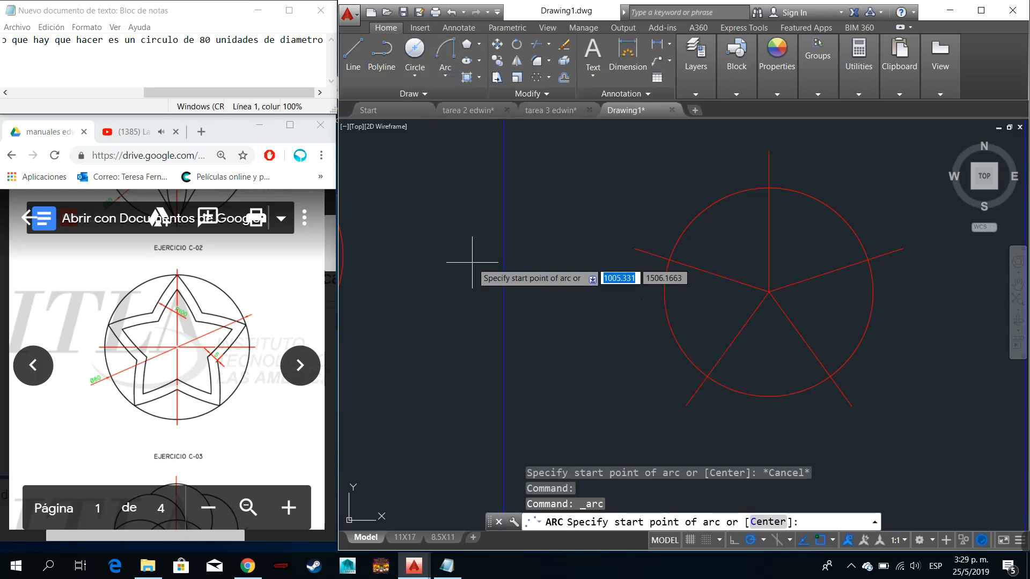
pyautogui.click(707, 375)
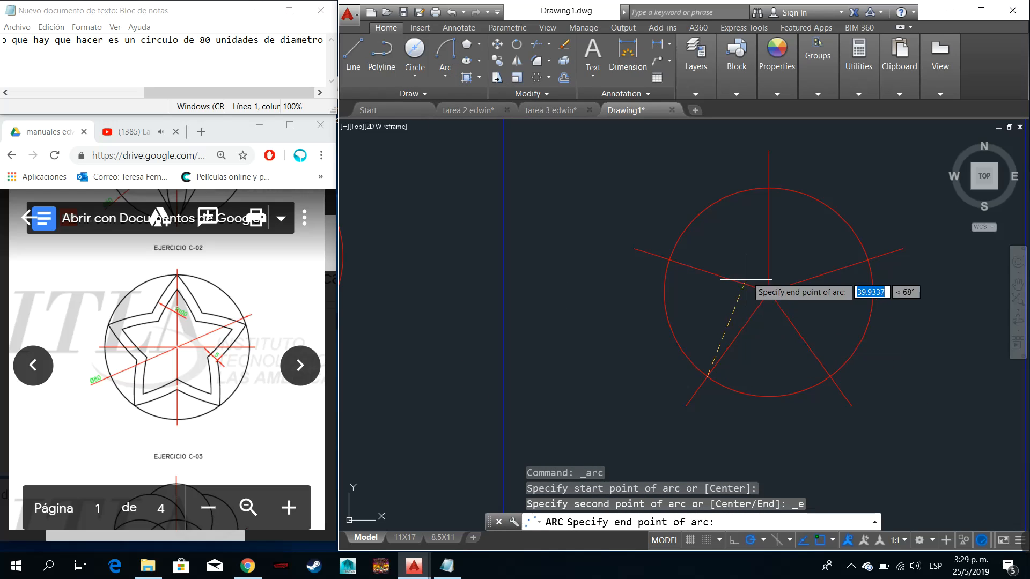
pyautogui.click(768, 189)
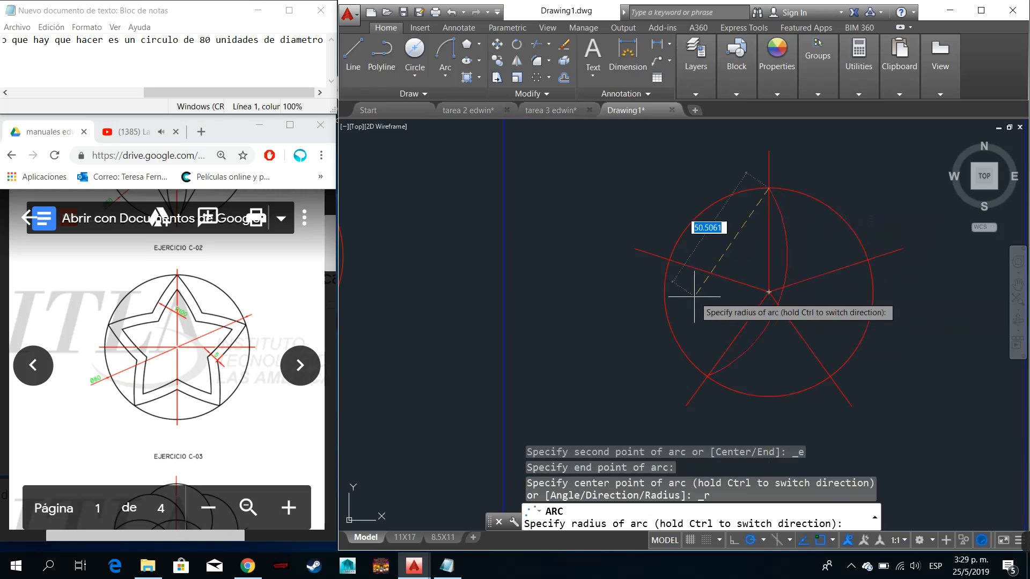
pyautogui.press('Escape')
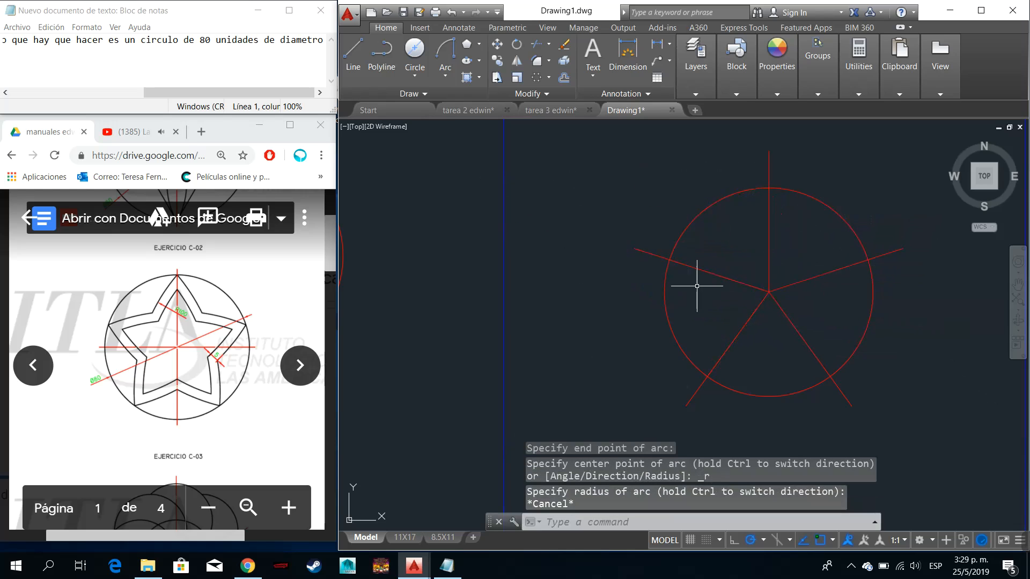
pyautogui.click(446, 53)
pyautogui.click(708, 373)
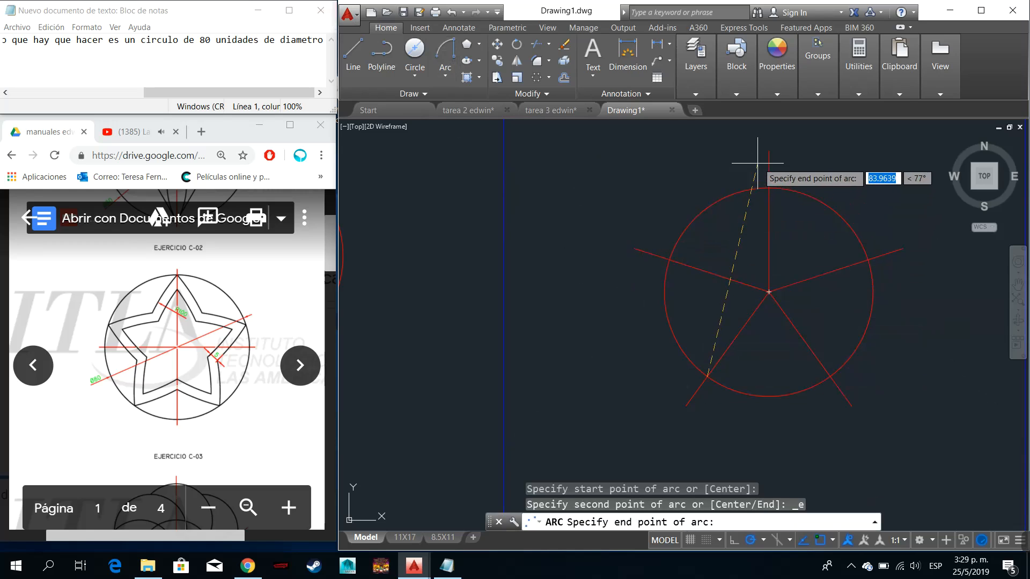
pyautogui.click(768, 188)
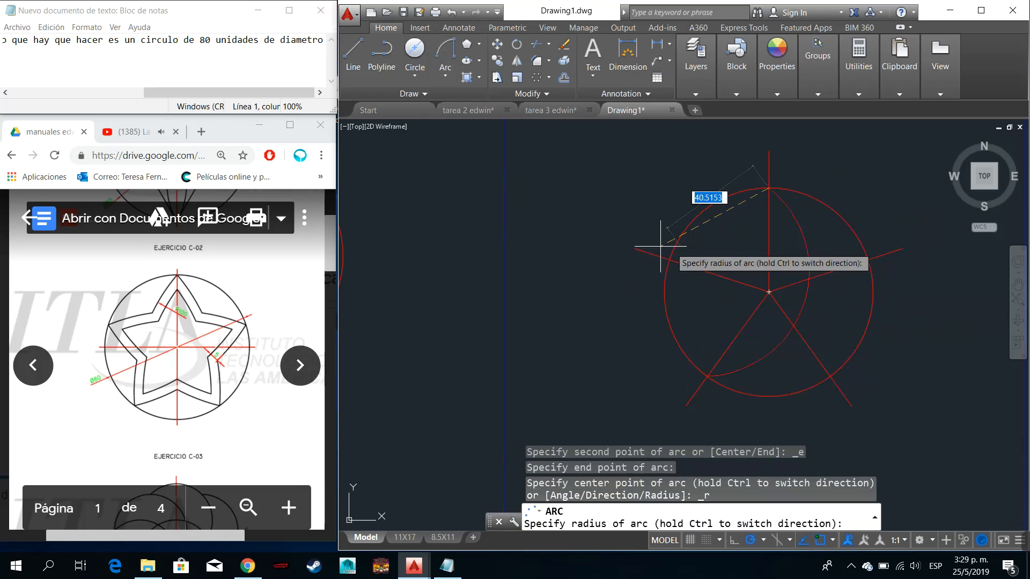
pyautogui.press('F1')
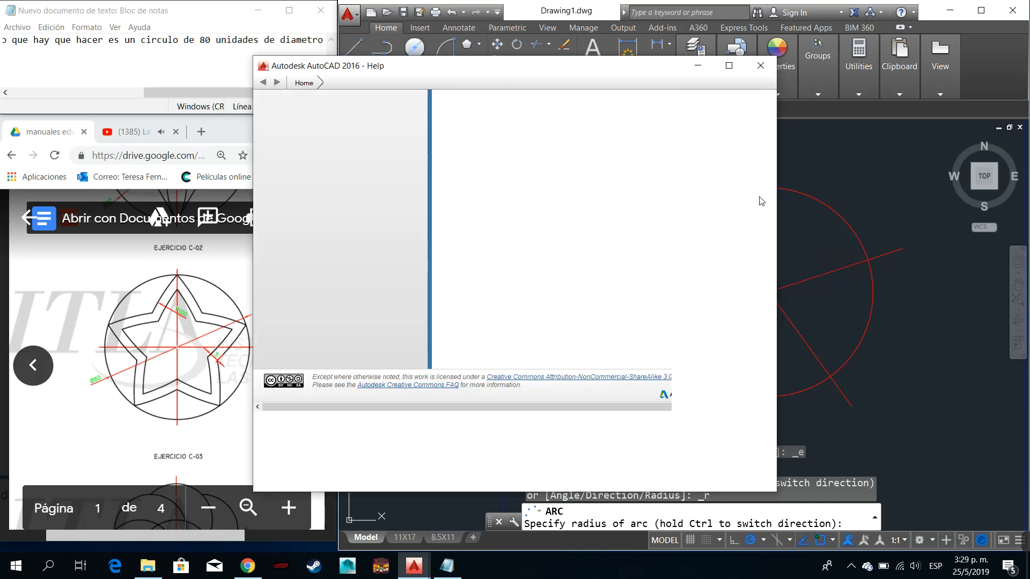
pyautogui.click(761, 65)
pyautogui.press('Escape')
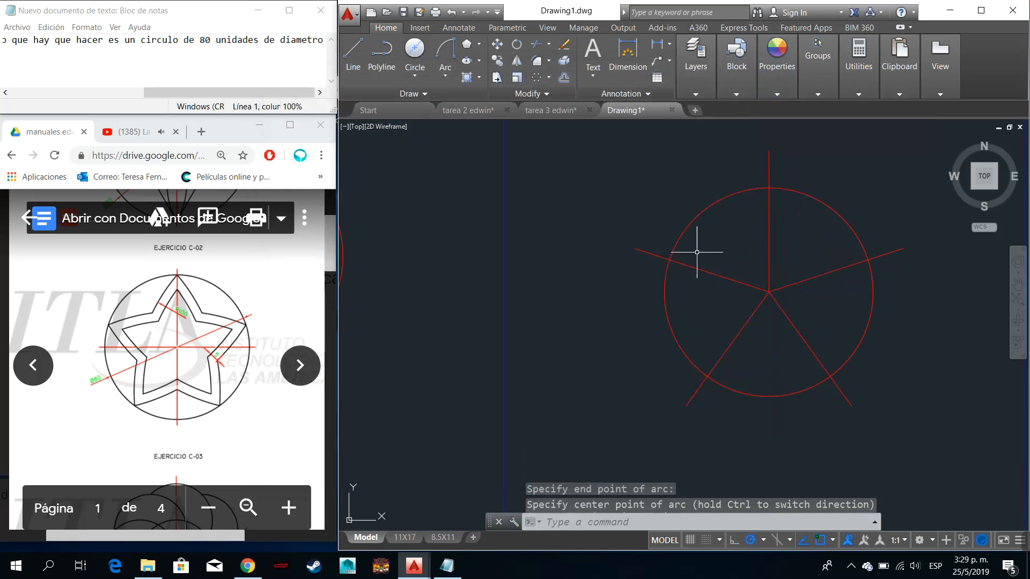
# - Try a Start, End, Radius arc of radius 100 from the circle's top quadrant to its lower-left ray intersection, and undo it
pyautogui.click(445, 51)
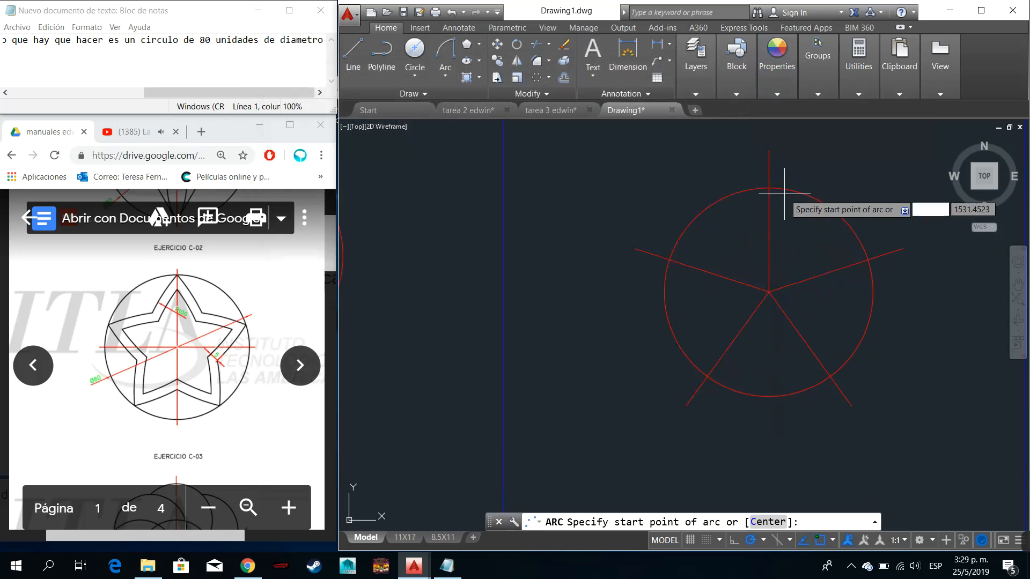
pyautogui.click(769, 188)
pyautogui.click(709, 376)
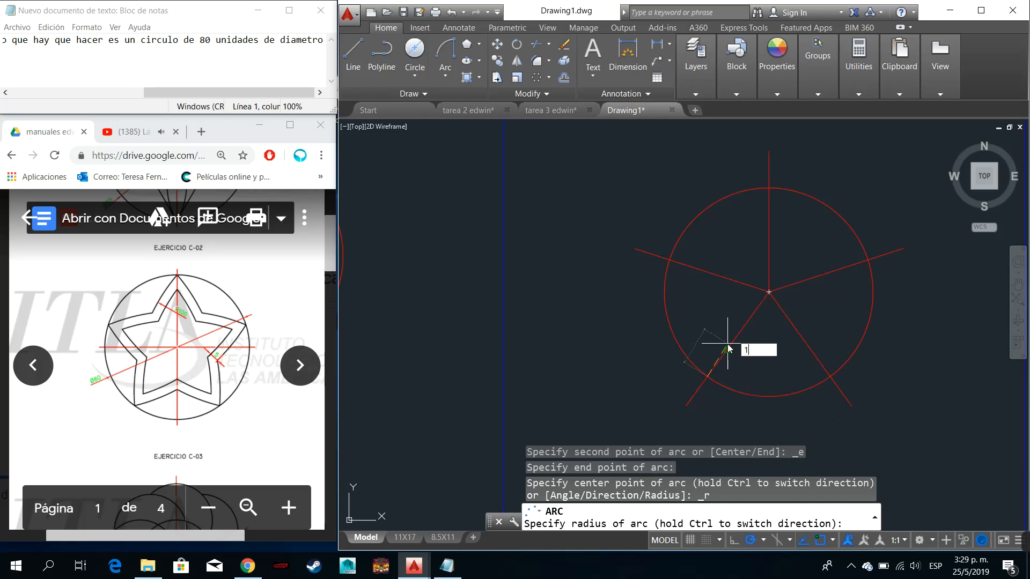
pyautogui.press('Return')
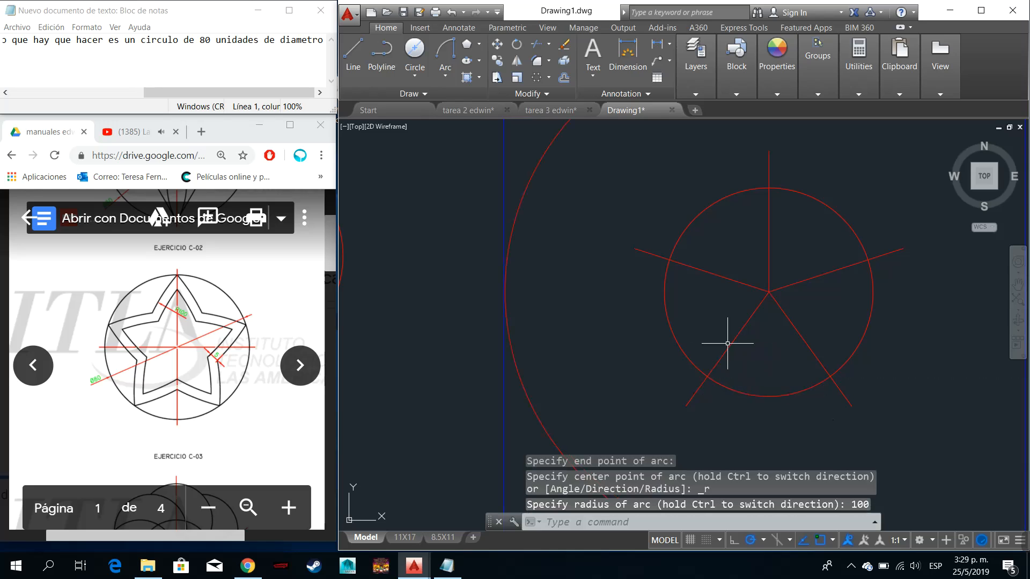
pyautogui.hotkey('ctrl', 'z')
pyautogui.click(440, 50)
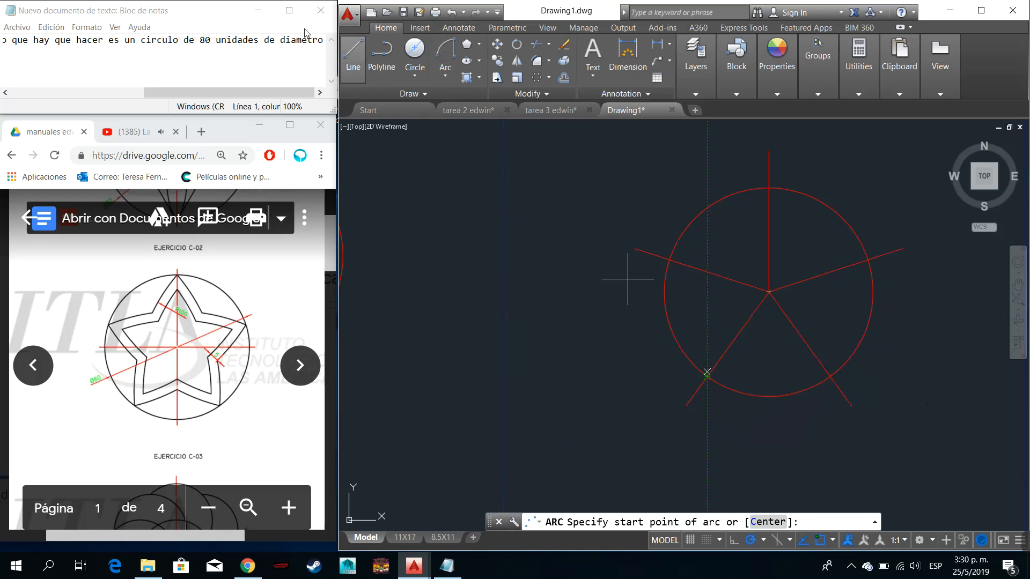
pyautogui.click(445, 75)
pyautogui.click(489, 265)
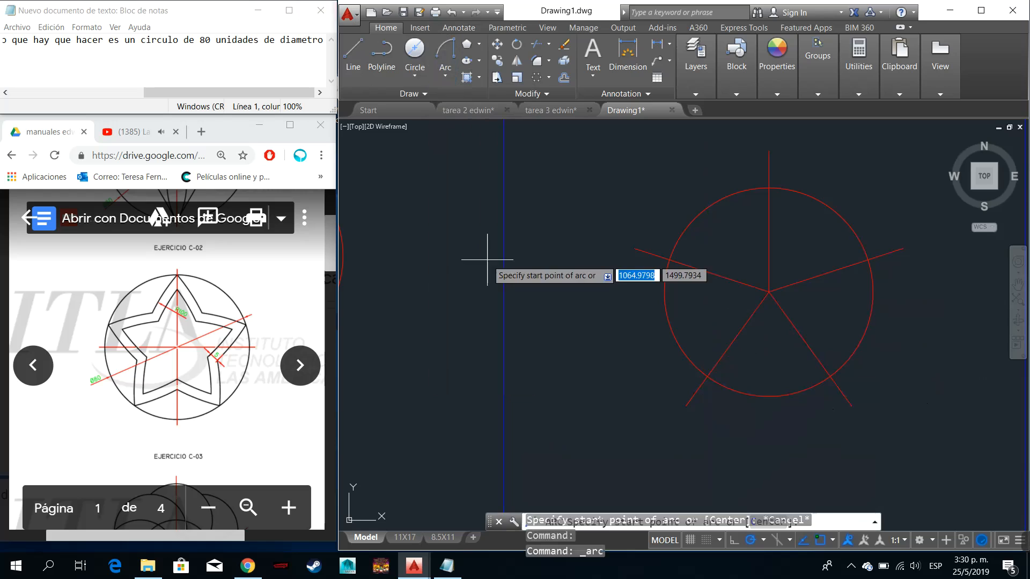
pyautogui.click(707, 377)
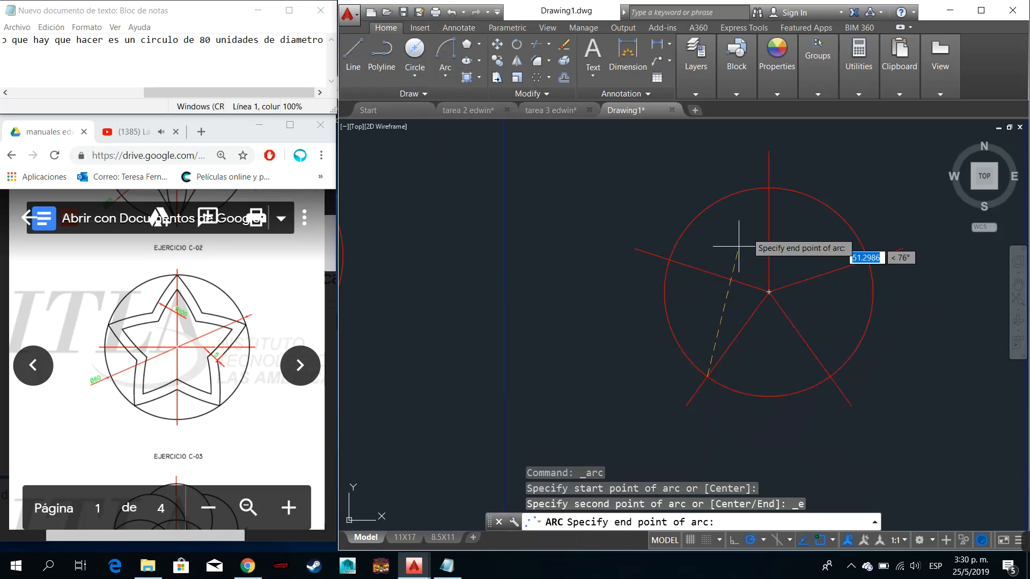
pyautogui.click(769, 189)
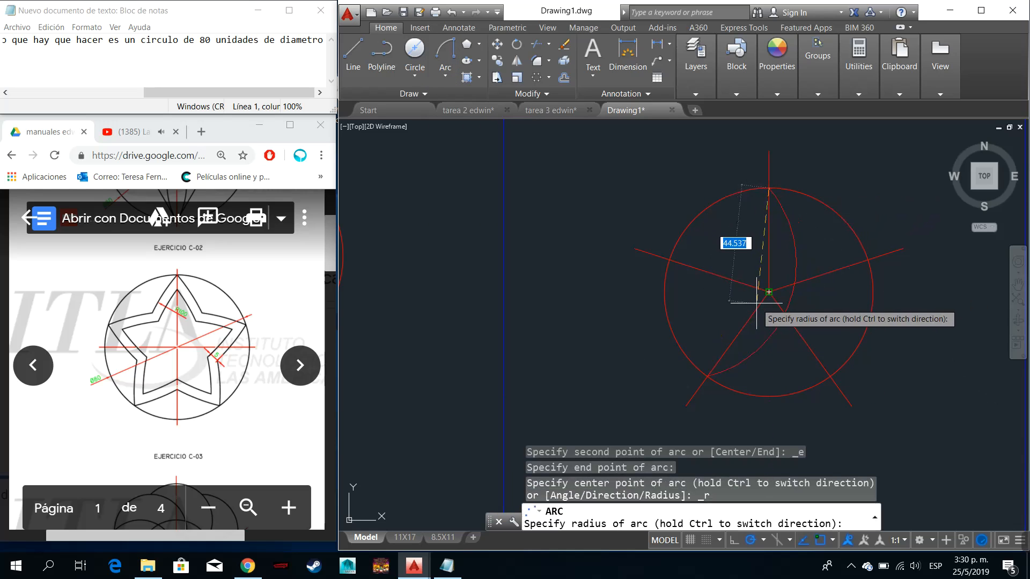
pyautogui.press('Escape')
# - Draw a Start, End, Radius arc of radius 100 starting at the circle's top quadrant and ending where the lower-left ray crosses the circle
pyautogui.click(449, 74)
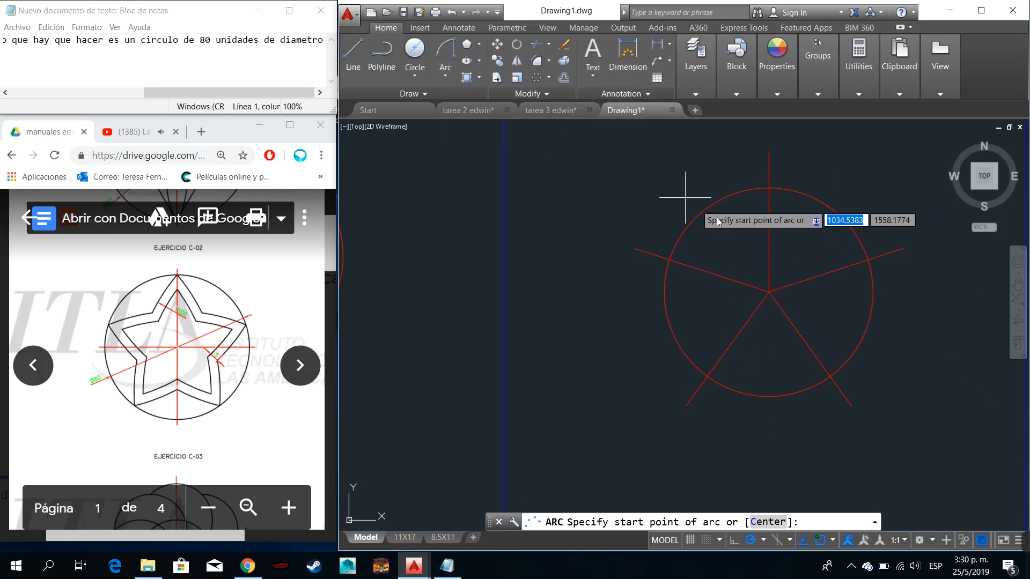
pyautogui.click(768, 189)
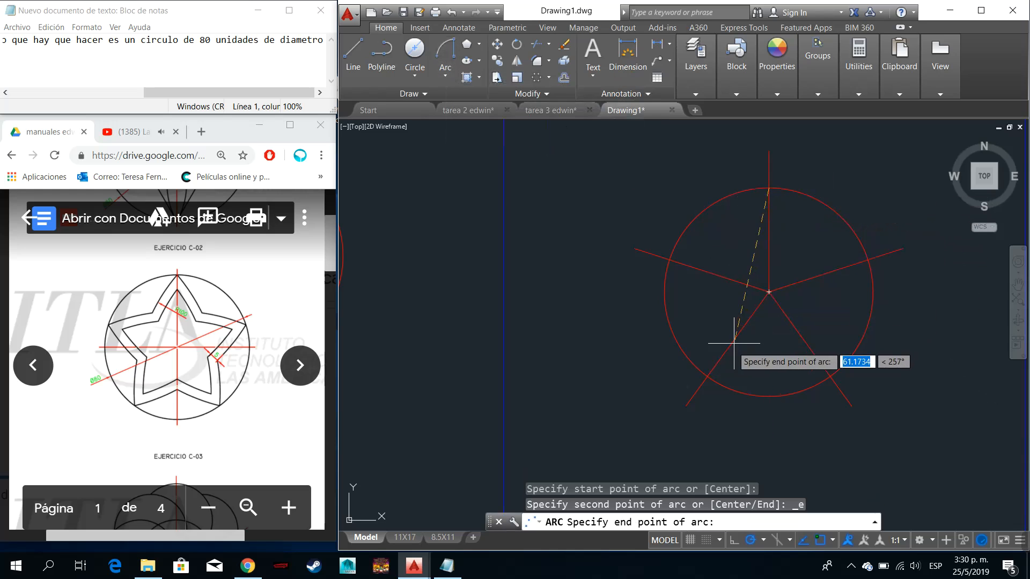
pyautogui.click(709, 375)
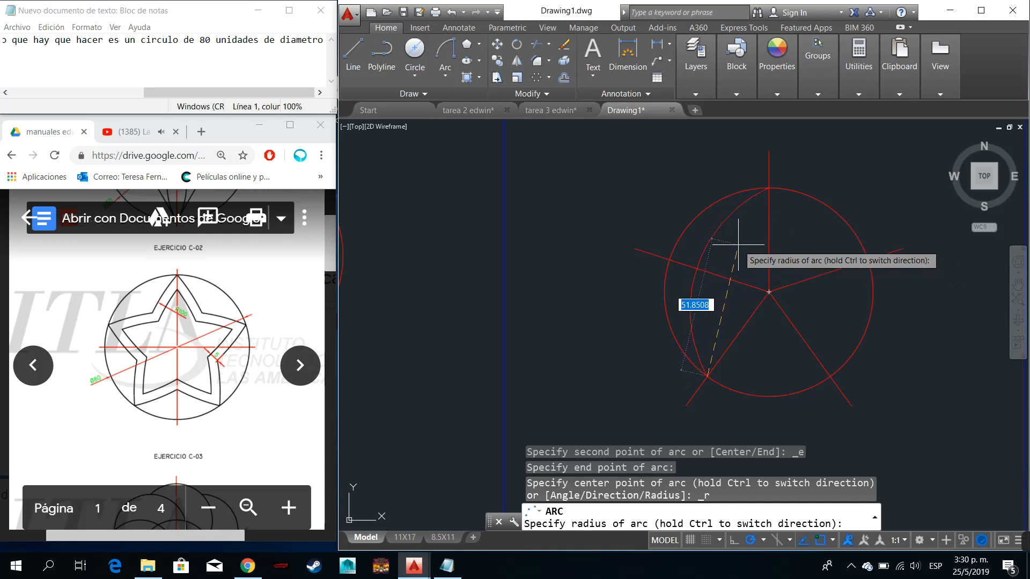
pyautogui.write('100')
pyautogui.press('Return')
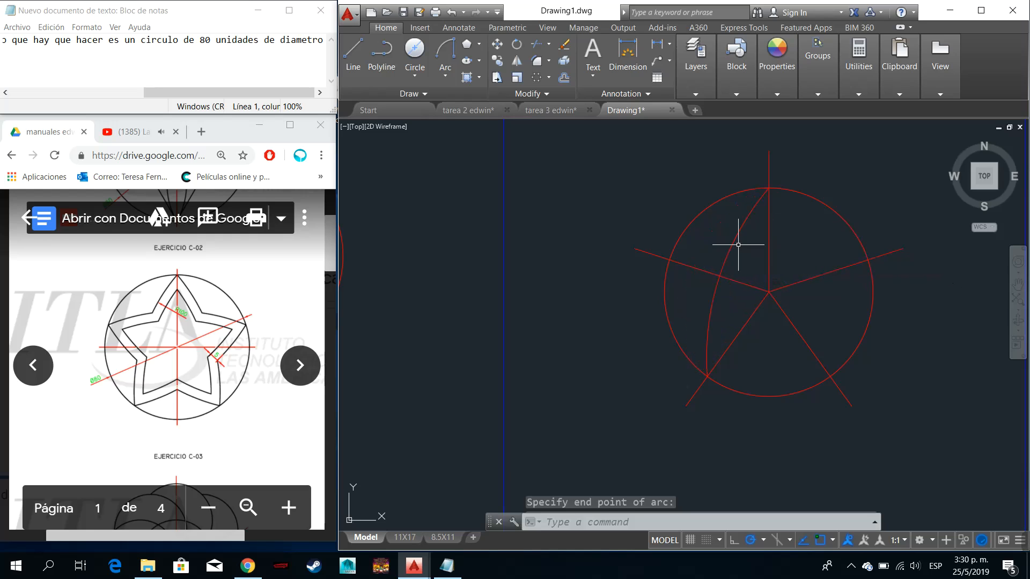
# - Mirror the arc about the vertical line through the circle's top quadrant and centre, keeping the source arc
pyautogui.click(743, 270)
pyautogui.click(722, 242)
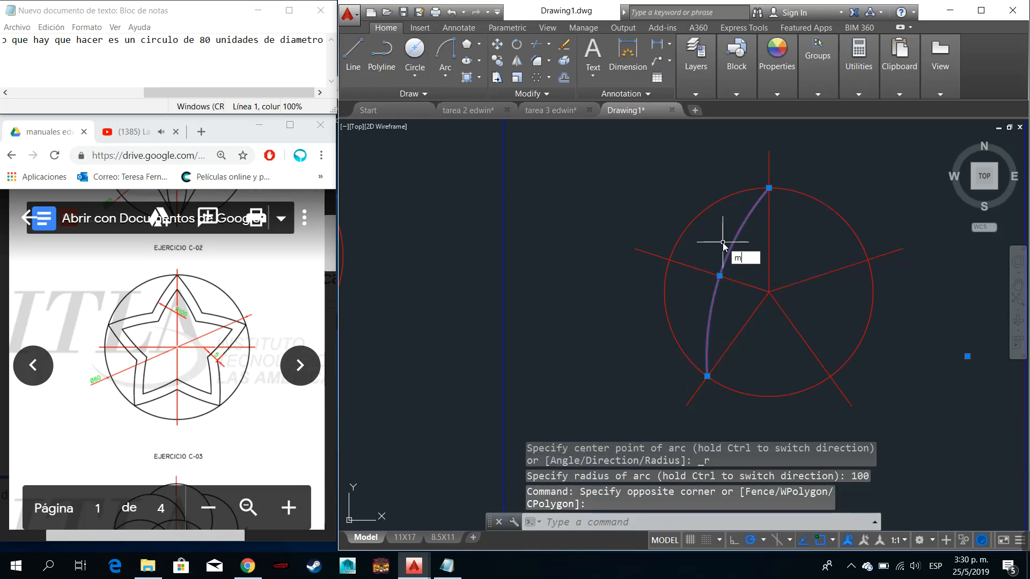
pyautogui.write('mi')
pyautogui.press('Return')
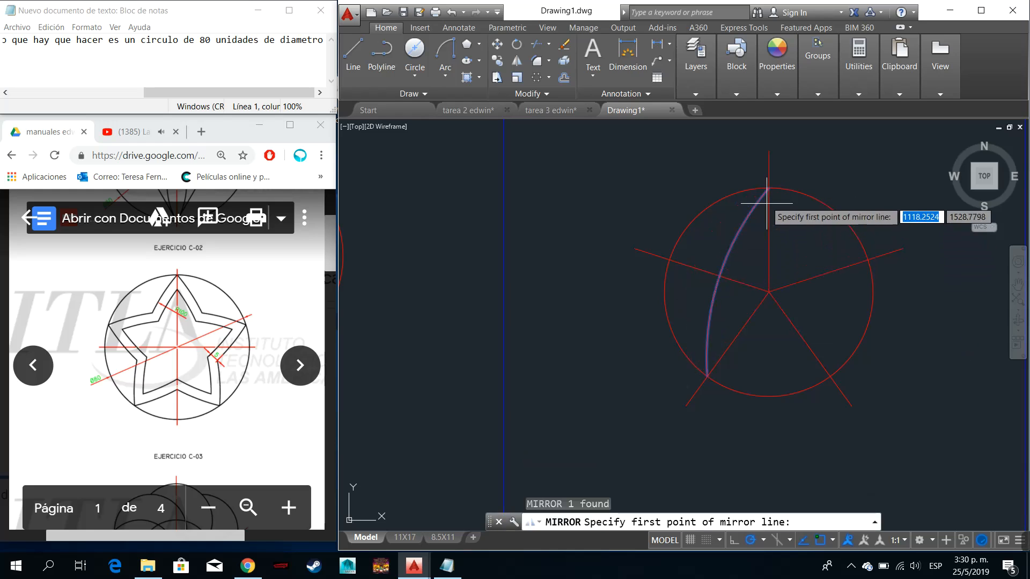
pyautogui.click(768, 188)
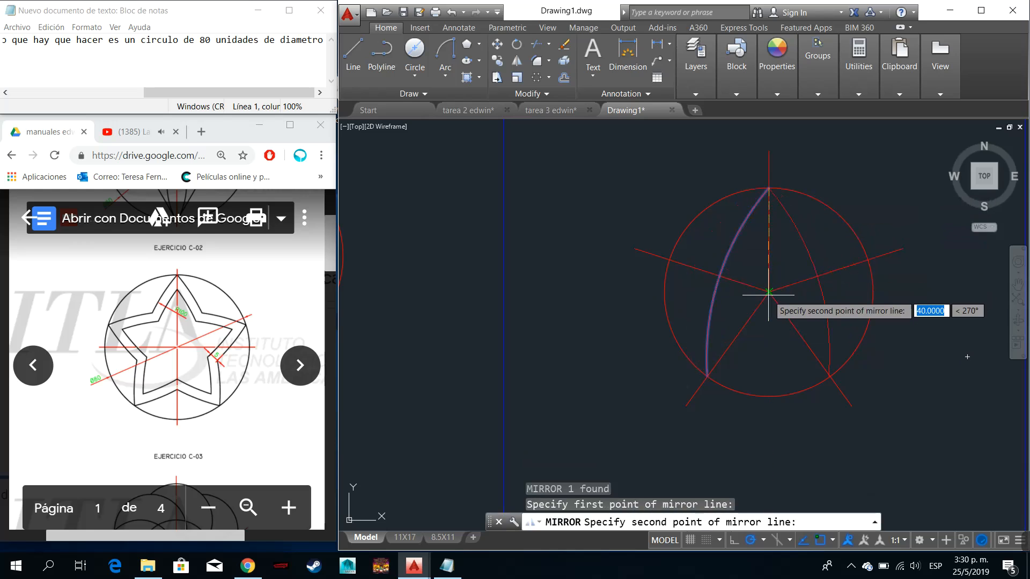
pyautogui.click(769, 291)
pyautogui.click(797, 336)
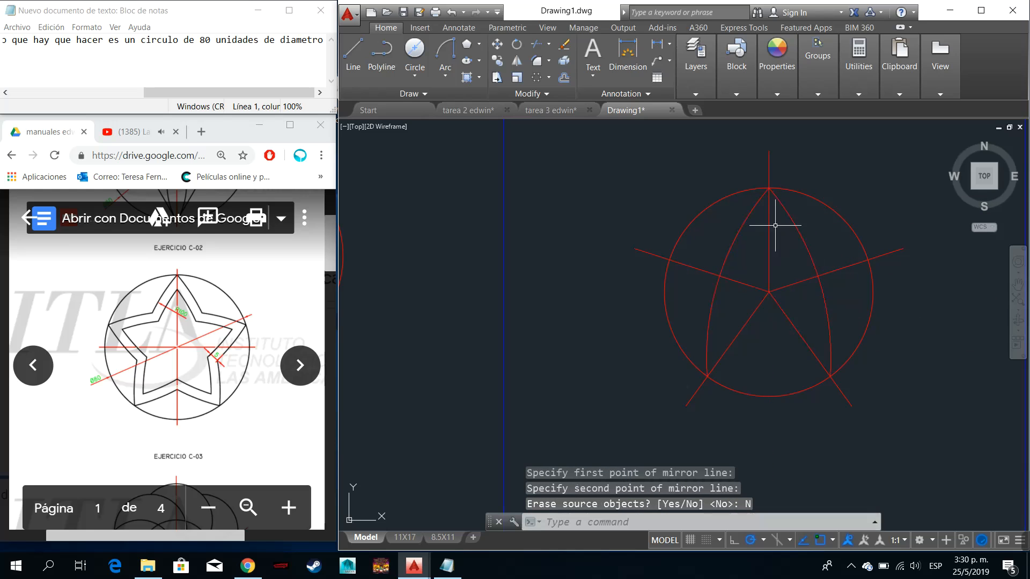
# - Create a polar array of the two arcs with 5 items over 360 degrees, centred on the circle
pyautogui.click(786, 233)
pyautogui.click(740, 232)
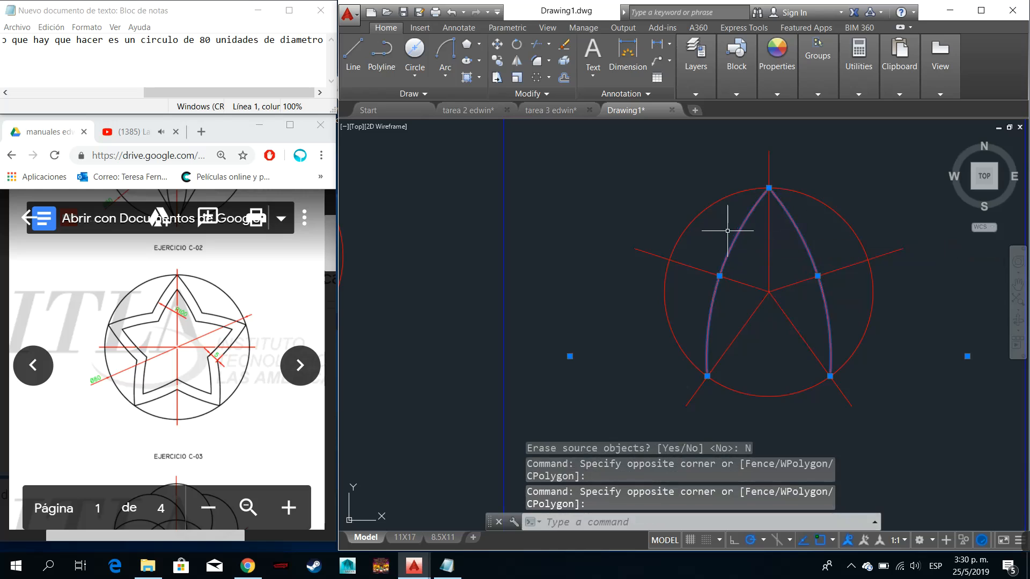
pyautogui.click(539, 78)
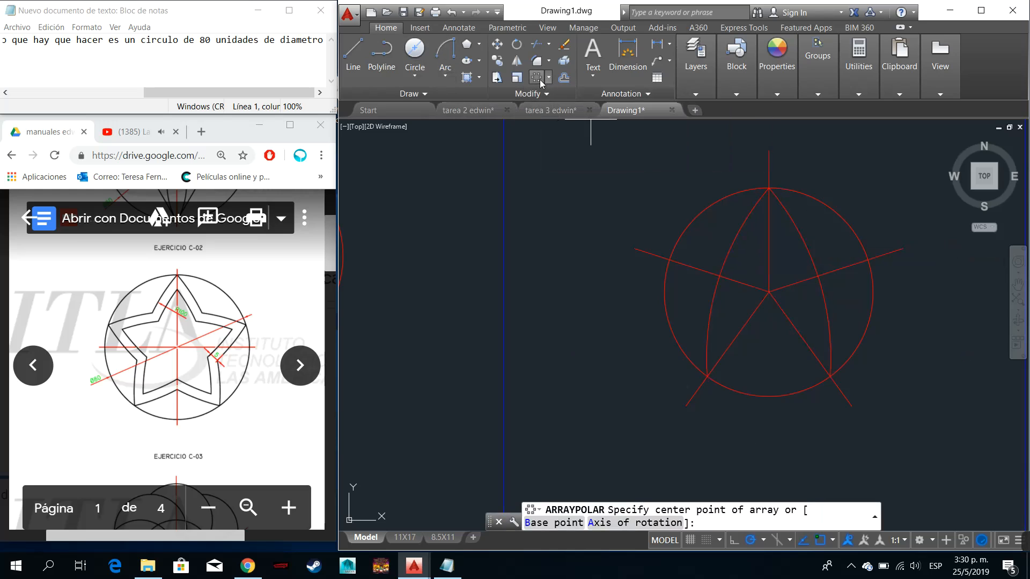
pyautogui.click(804, 245)
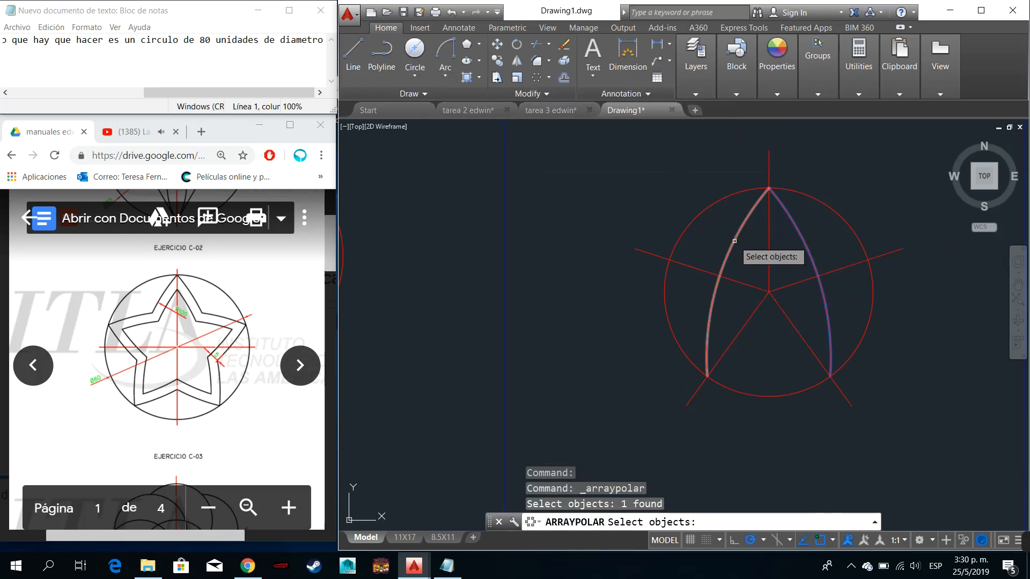
pyautogui.click(734, 240)
pyautogui.press('Return')
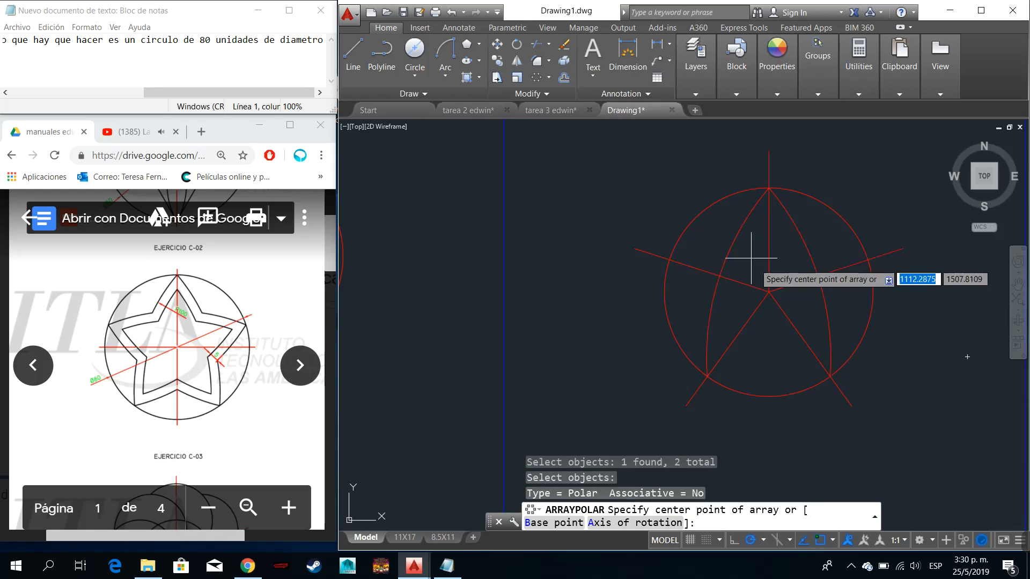
pyautogui.click(768, 292)
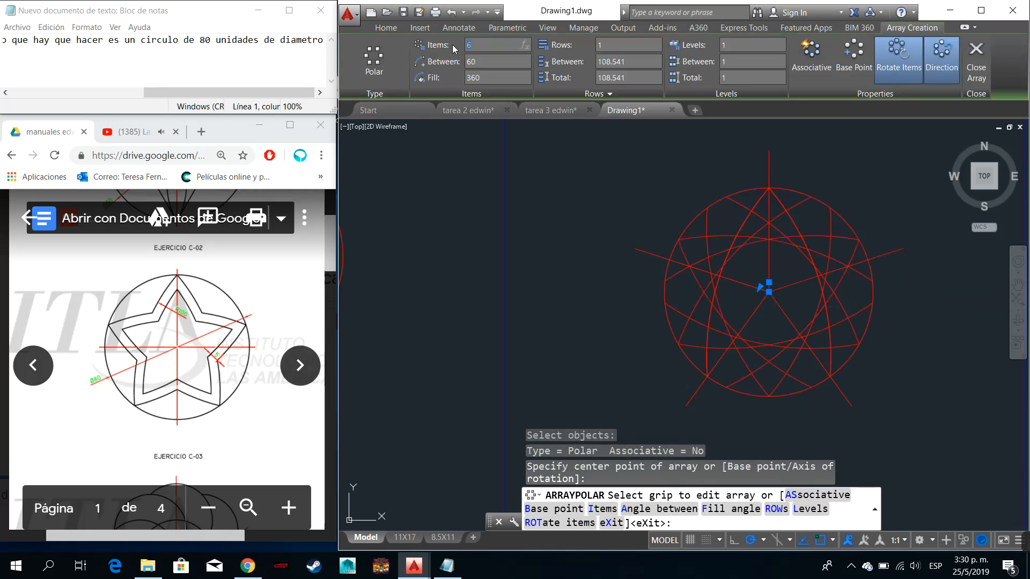
pyautogui.press('Return')
pyautogui.click(491, 65)
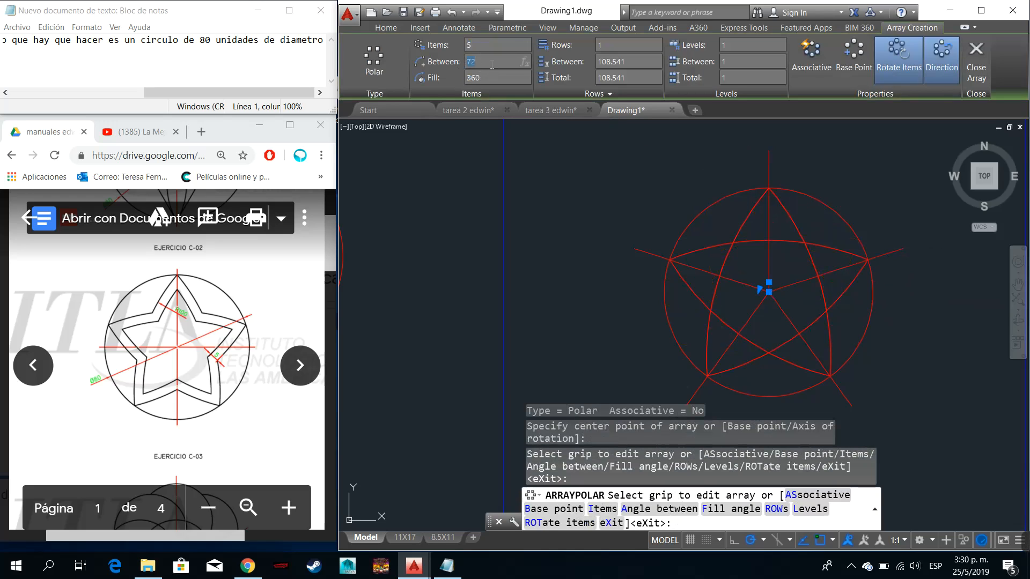
pyautogui.click(970, 54)
# - Assign the pentagon inscribed in the neighbouring cell's circle to the Trazos layer
pyautogui.scroll(-3, 692, 266)
pyautogui.scroll(5, 497, 265)
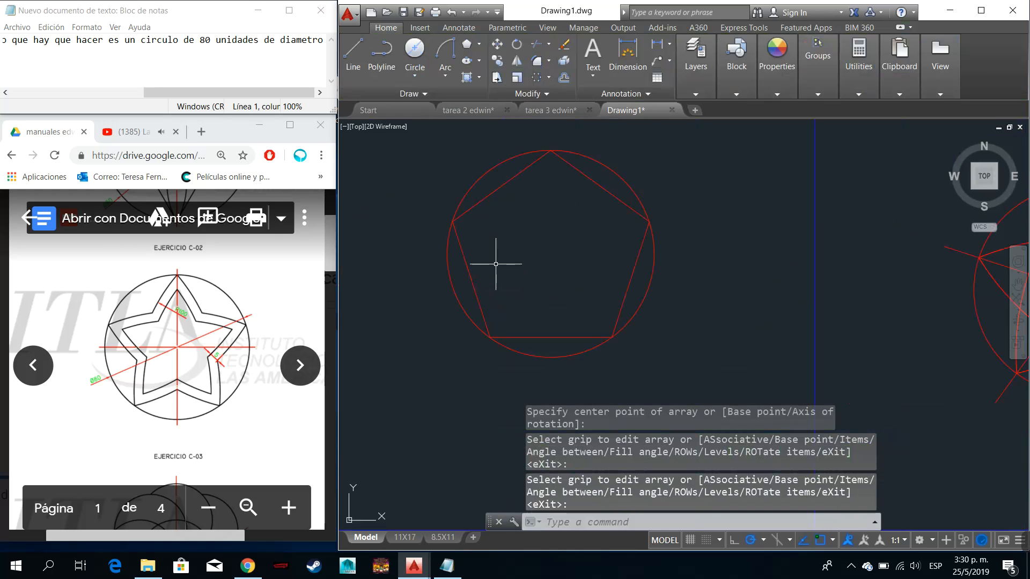
pyautogui.click(527, 223)
pyautogui.click(501, 188)
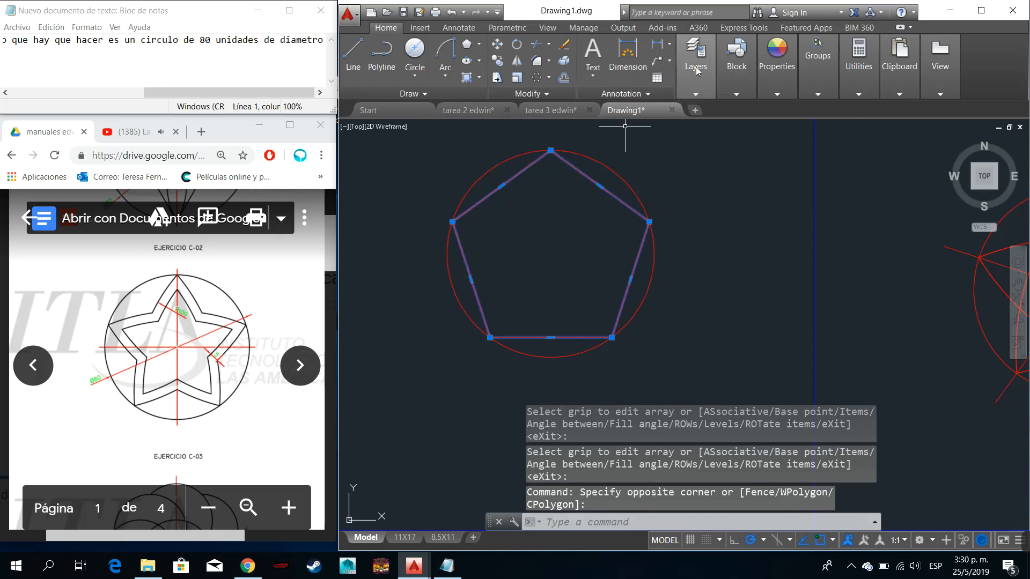
pyautogui.click(699, 84)
pyautogui.click(789, 109)
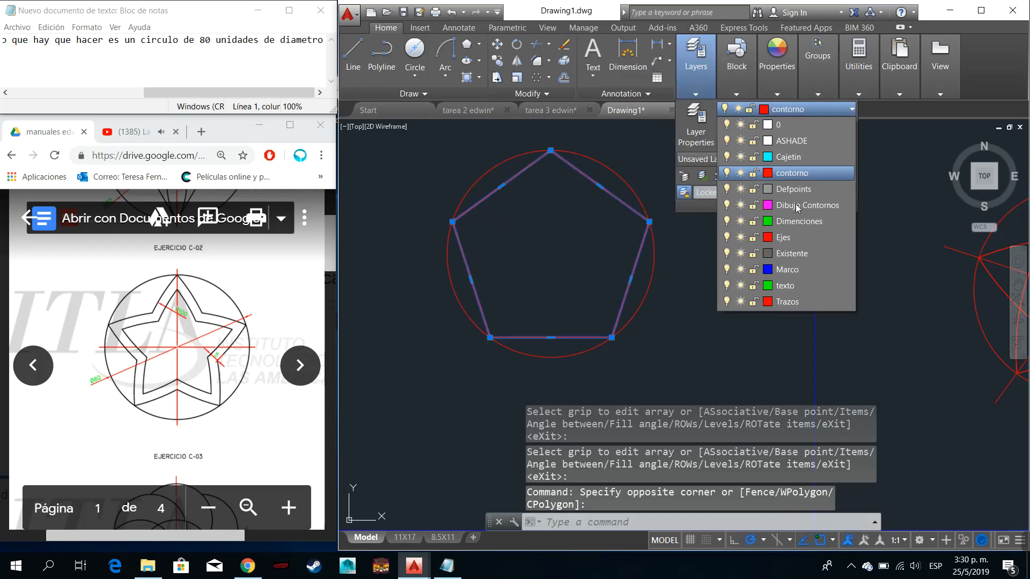
pyautogui.click(787, 302)
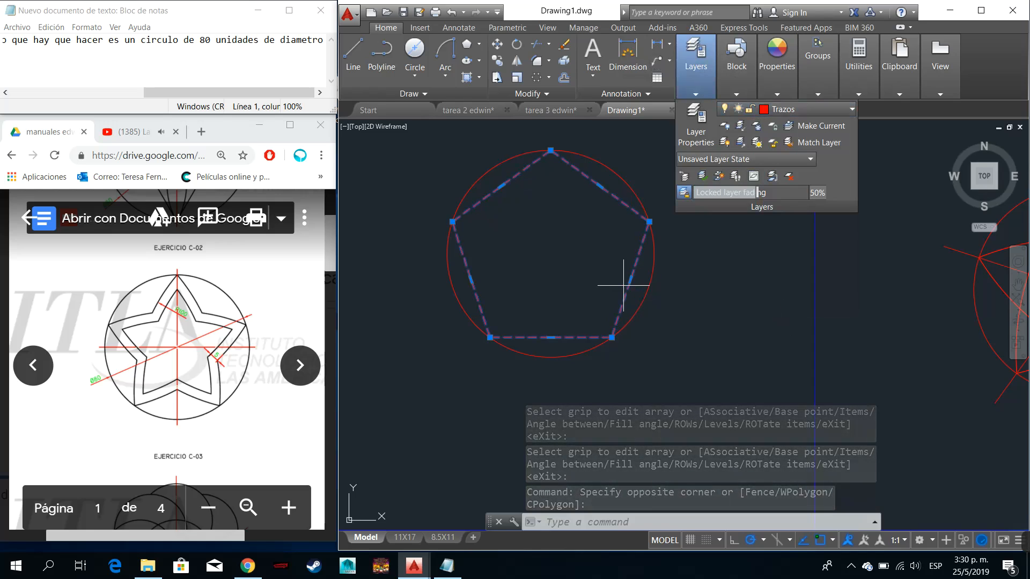
pyautogui.click(622, 287)
pyautogui.click(654, 214)
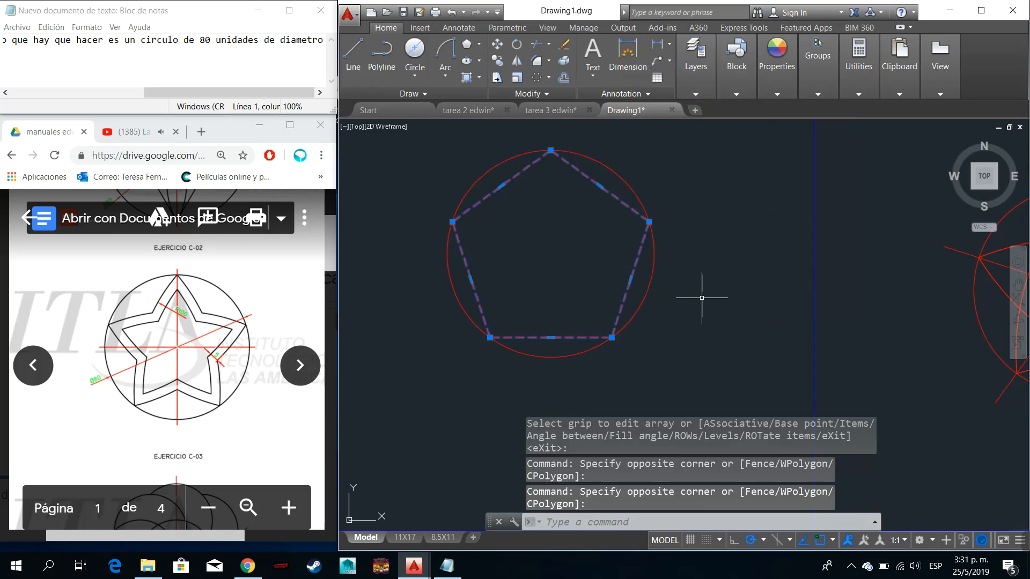
pyautogui.press('Escape')
pyautogui.click(695, 59)
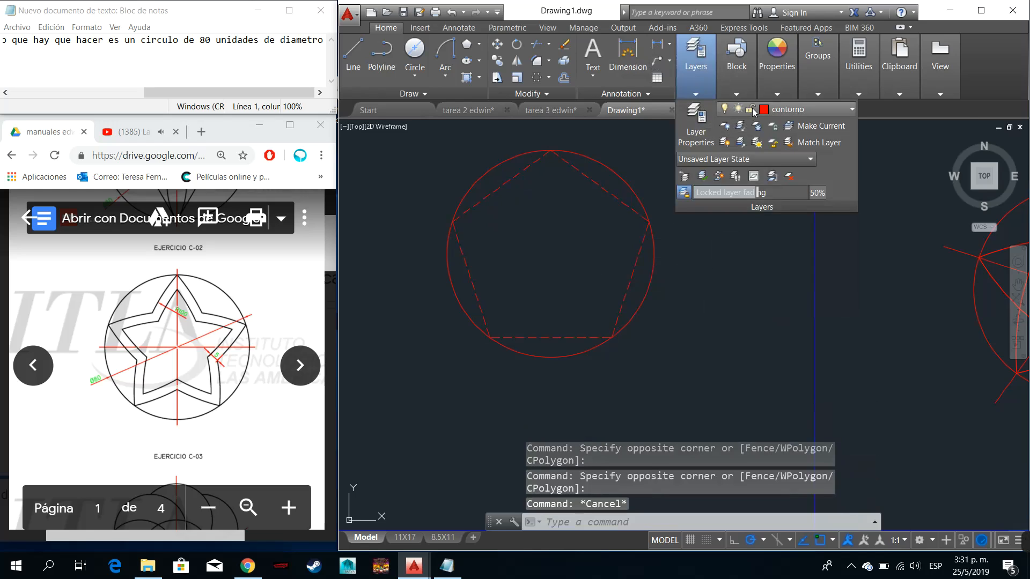
pyautogui.click(565, 247)
pyautogui.press('Escape')
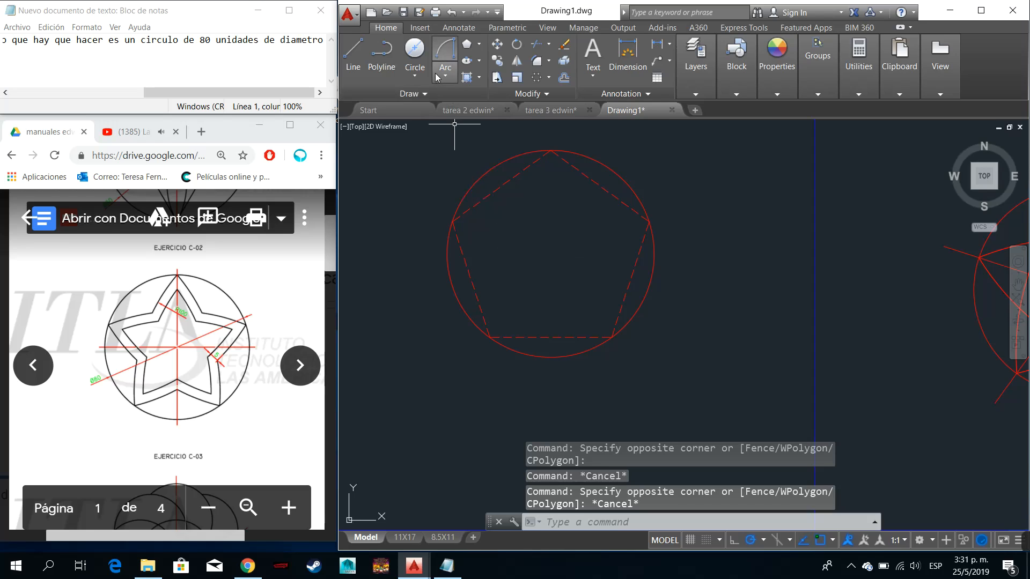
# - Draw a Start, End, Radius arc of radius 100 from the pentagon's top vertex to its lower-left vertex
pyautogui.click(445, 50)
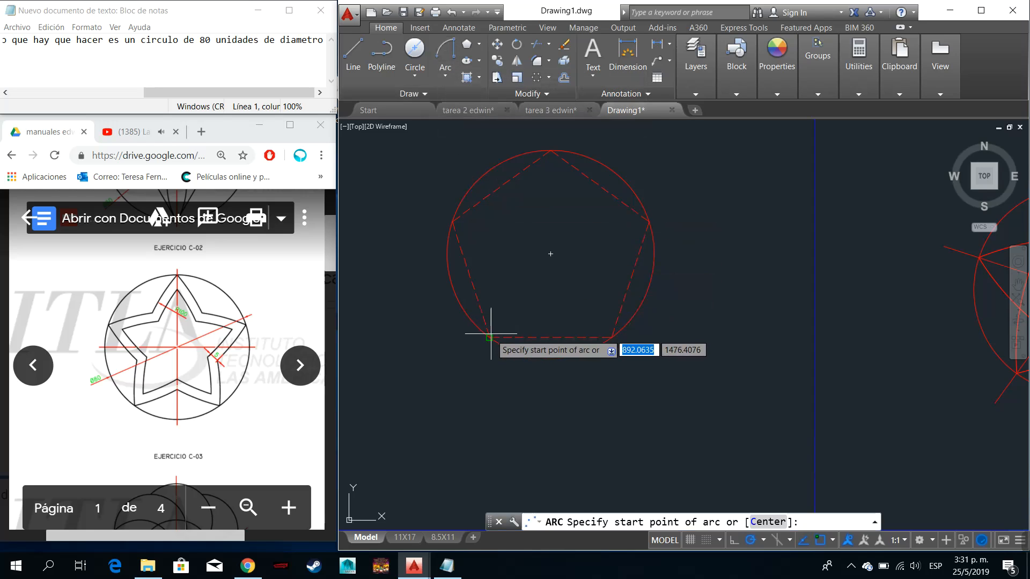
pyautogui.click(547, 152)
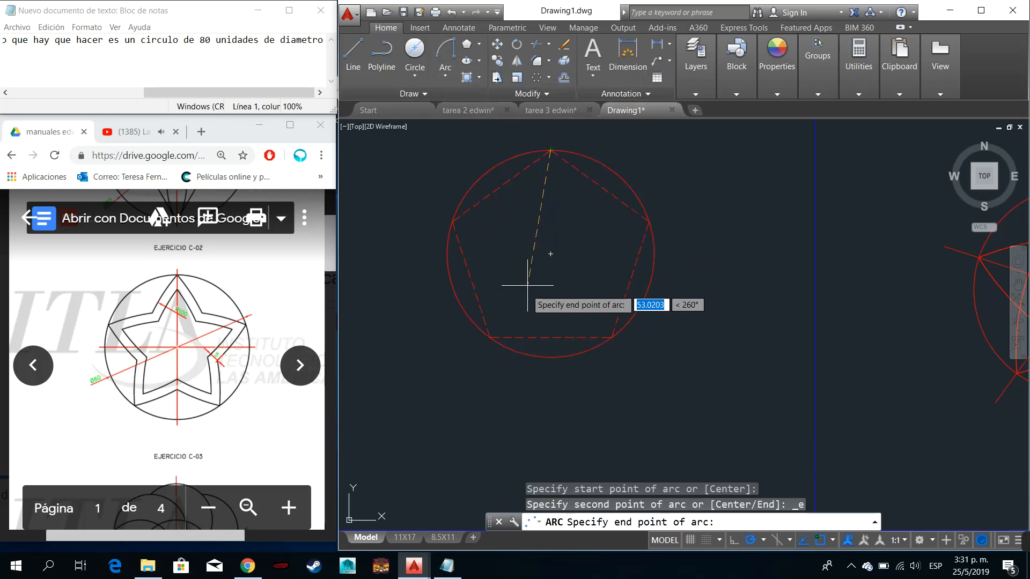
pyautogui.click(491, 336)
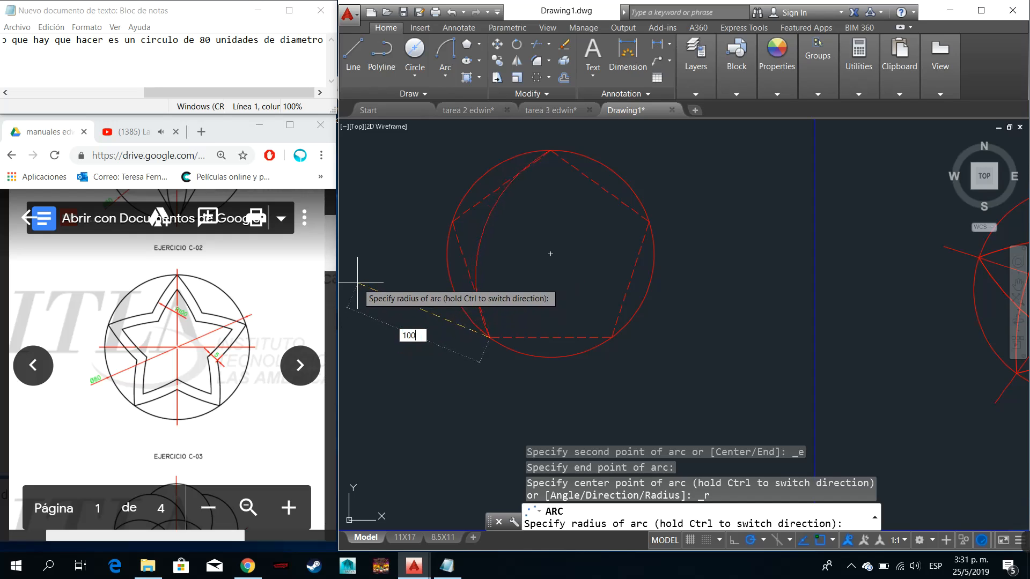
pyautogui.press('Return')
# - Mirror the arc about the vertical line through the pentagon's top vertex, keeping the source arc
pyautogui.click(542, 264)
pyautogui.click(488, 229)
pyautogui.write('mir')
pyautogui.press('Return')
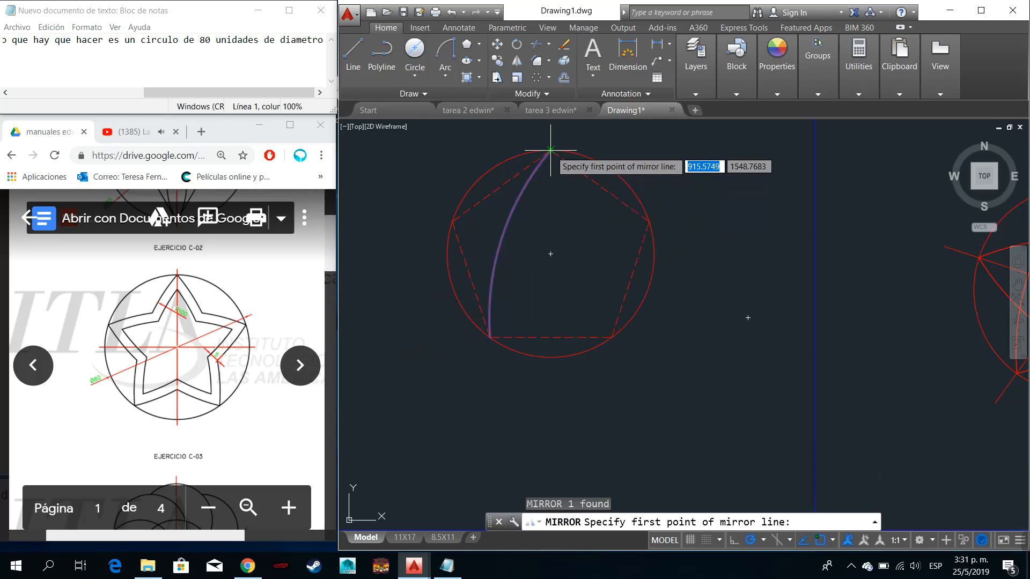
pyautogui.click(550, 150)
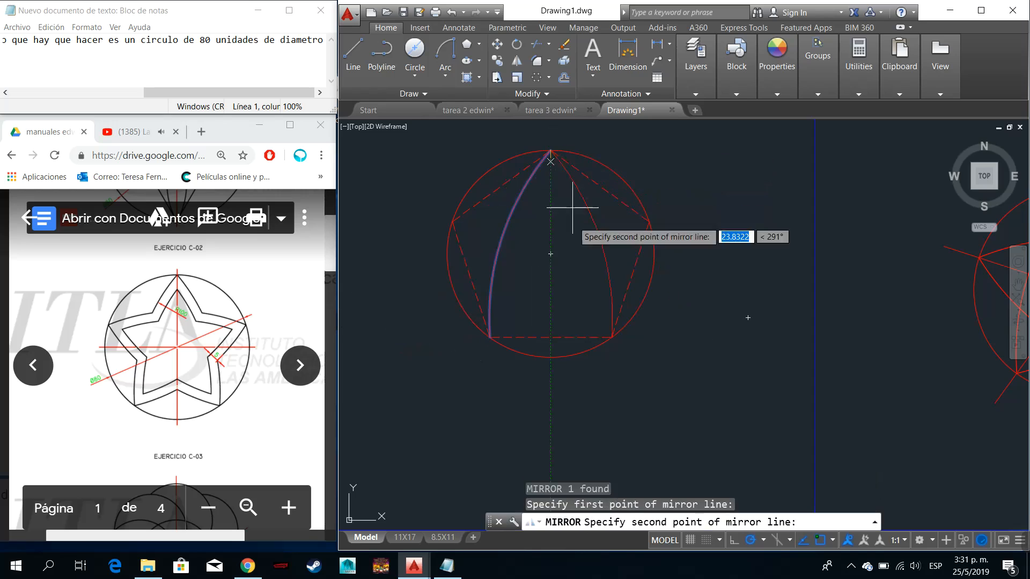
pyautogui.click(551, 301)
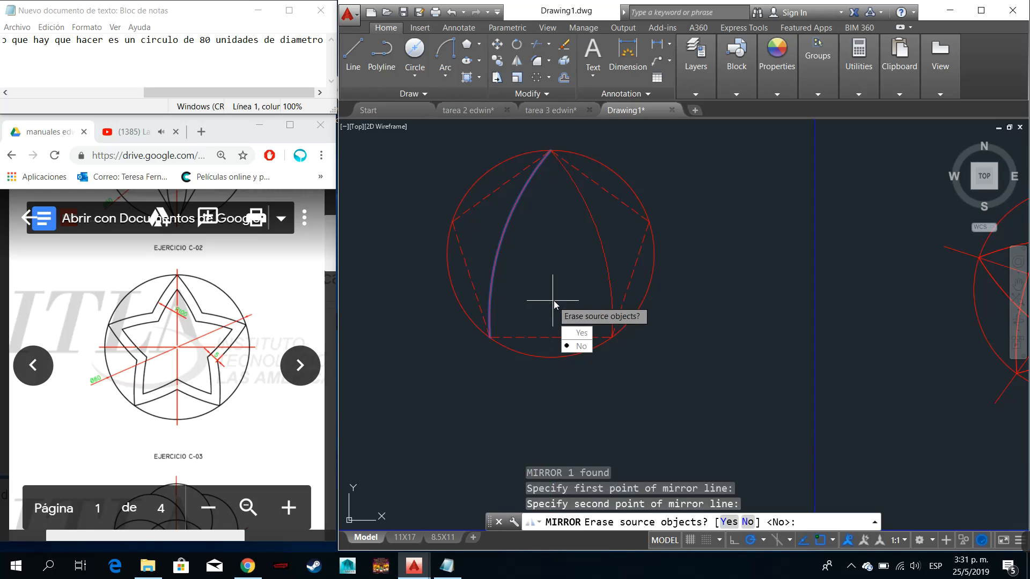
pyautogui.click(579, 347)
# - Rotate a copy of both arcs about the circle's centre by reference, from the pentagon's top vertex to its upper-right vertex
pyautogui.click(610, 251)
pyautogui.click(501, 220)
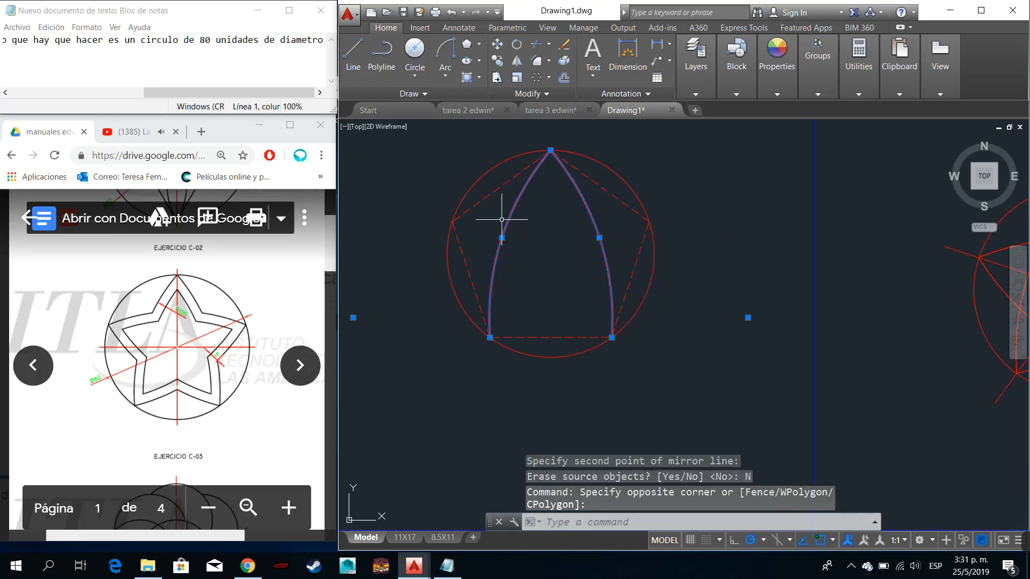
pyautogui.write('ro')
pyautogui.press('Return')
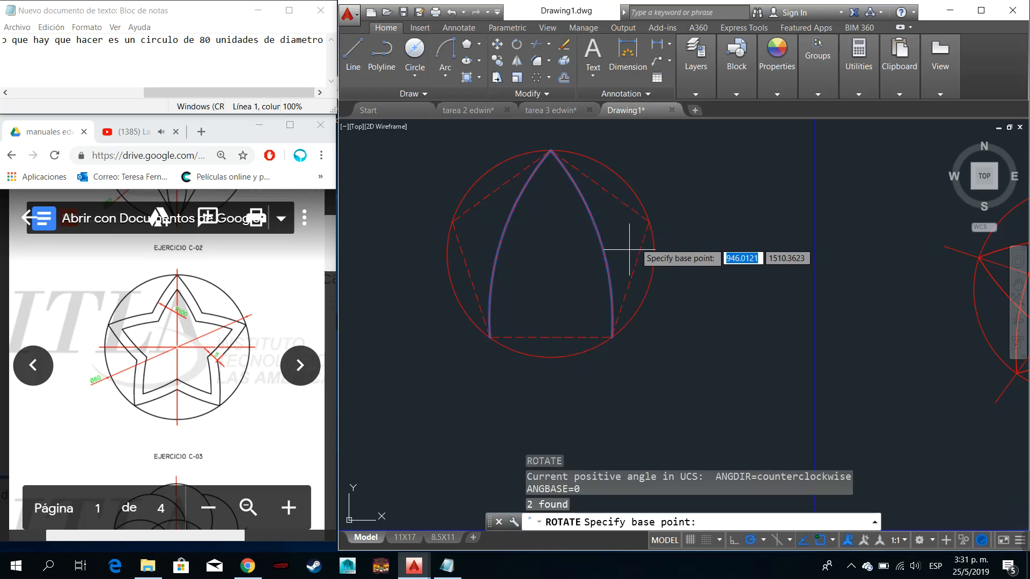
pyautogui.click(551, 253)
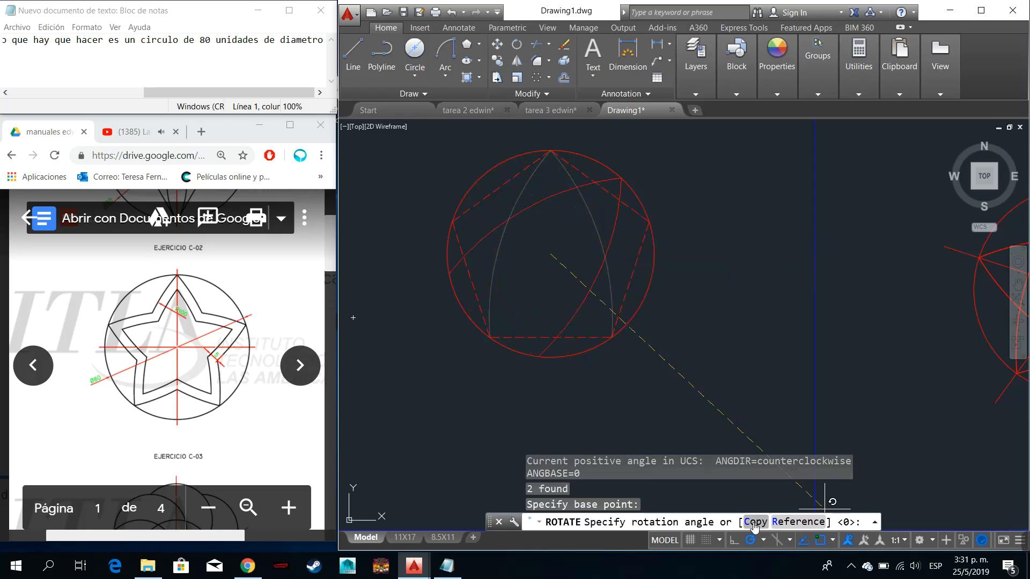
pyautogui.click(753, 523)
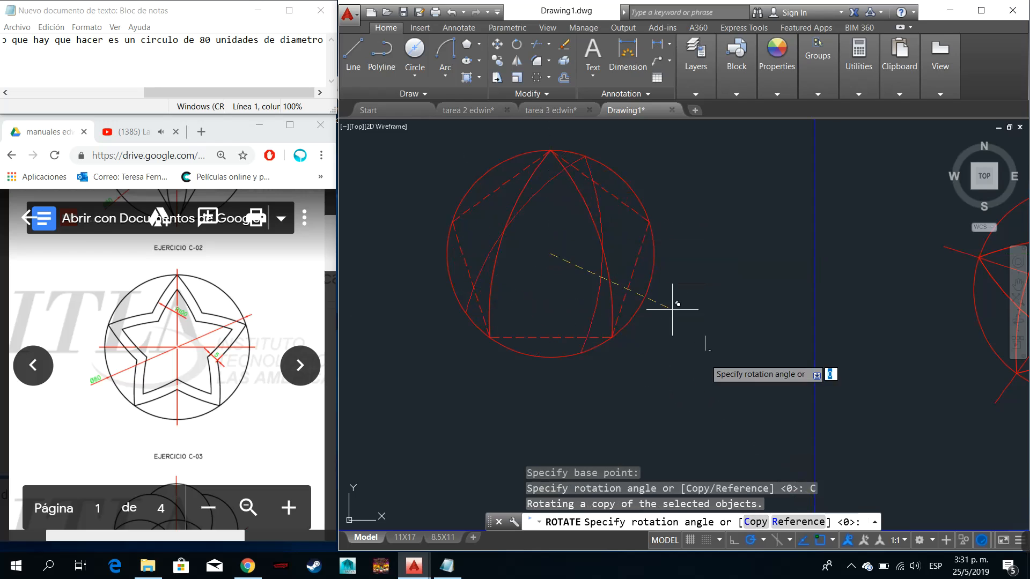
pyautogui.click(798, 523)
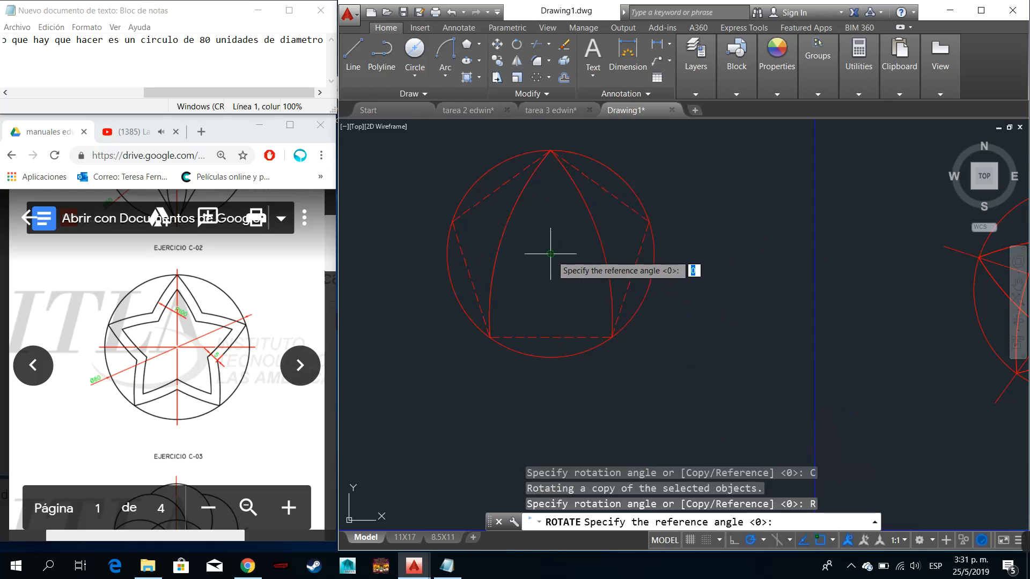
pyautogui.click(550, 253)
pyautogui.click(552, 164)
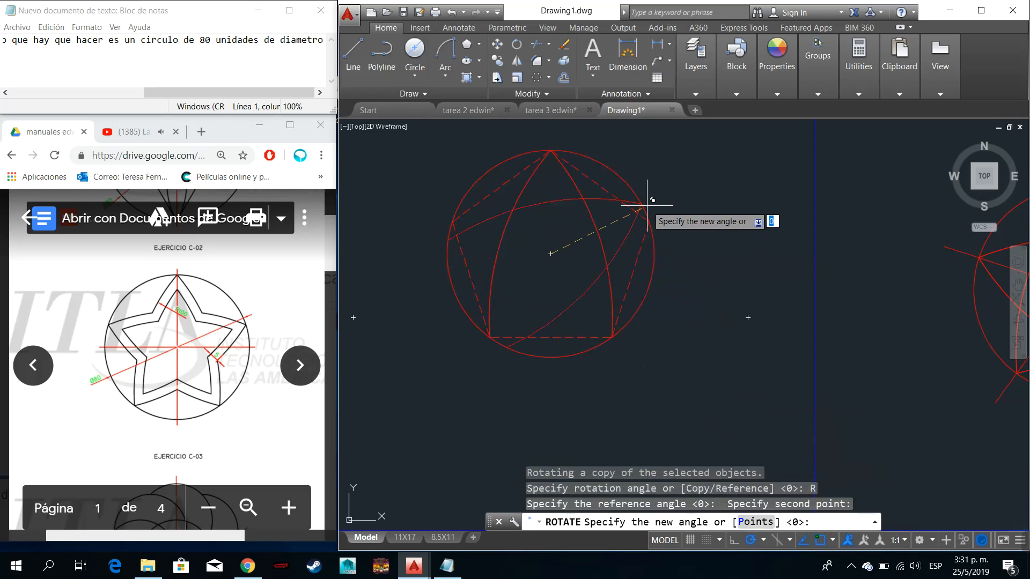
pyautogui.click(649, 221)
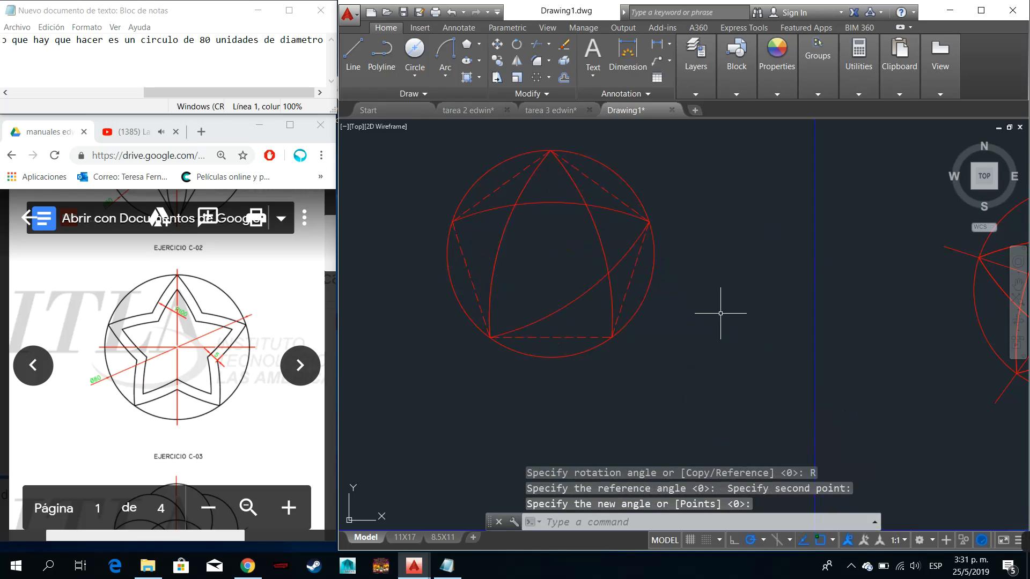
# - Rotate a copy of the two rotated arcs about the circle's centre by reference, from the pentagon's upper-right vertex to its upper-left vertex
pyautogui.click(590, 309)
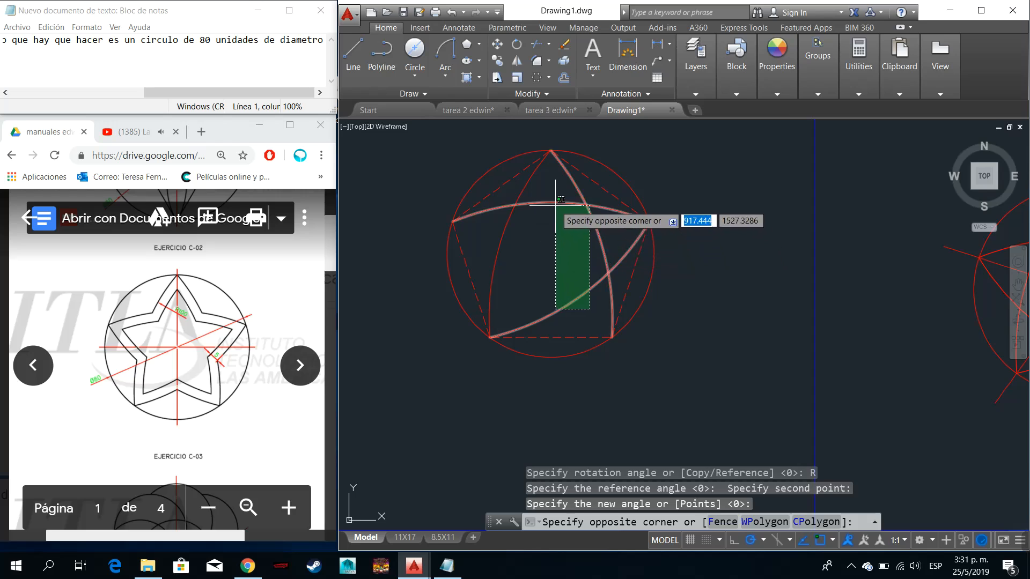
pyautogui.click(536, 223)
pyautogui.click(540, 214)
pyautogui.click(539, 197)
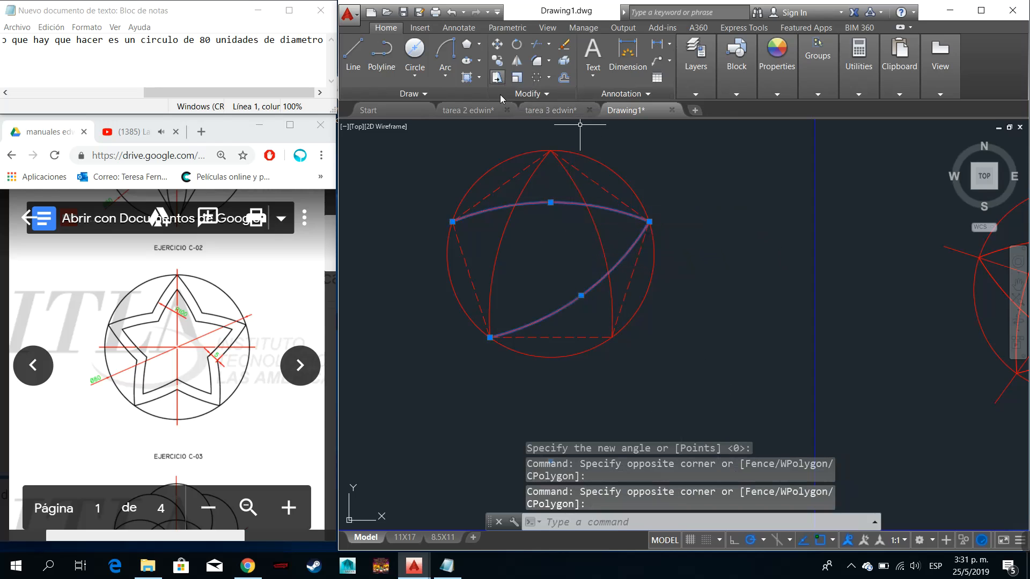
pyautogui.click(517, 44)
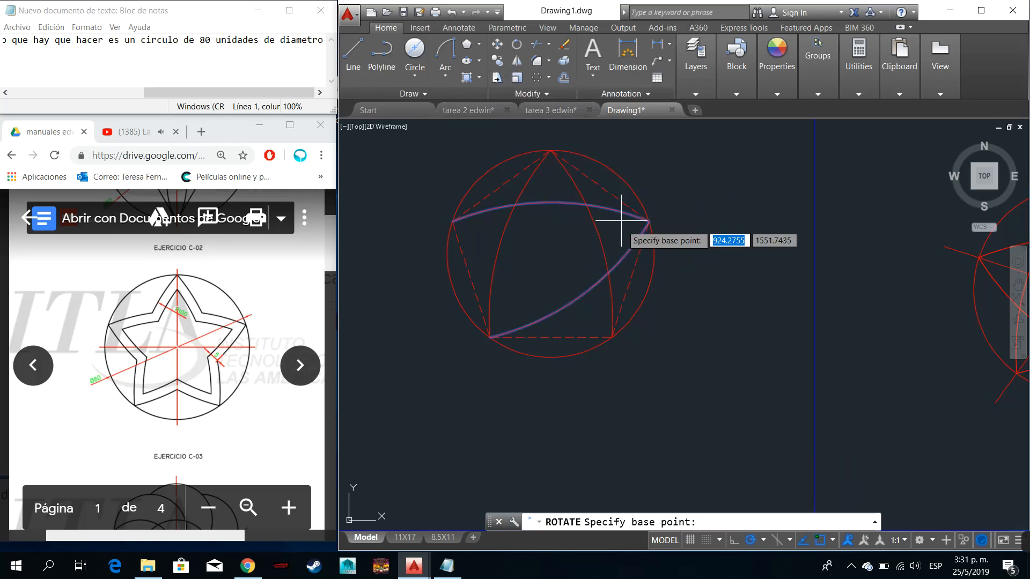
pyautogui.click(551, 254)
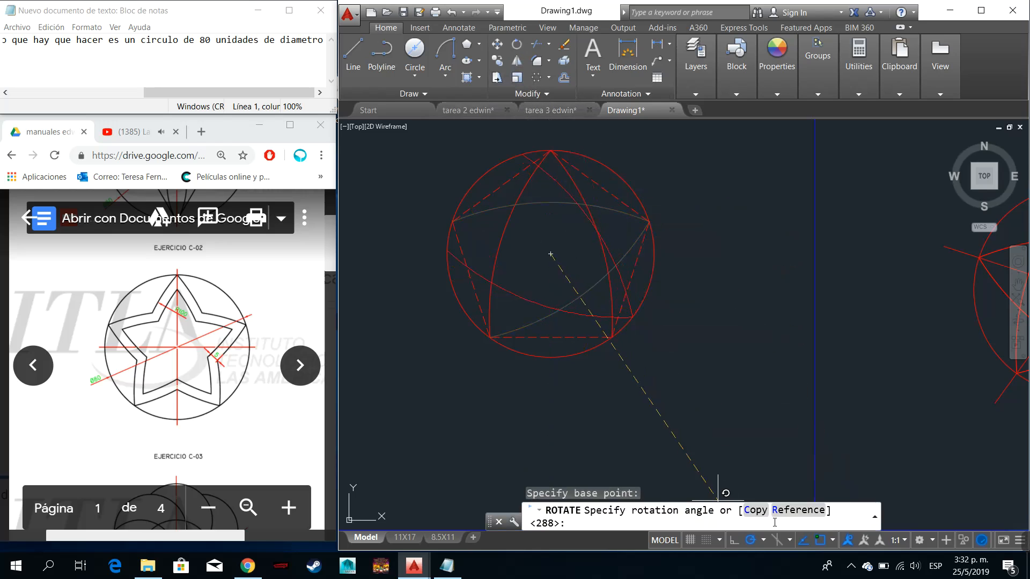
pyautogui.click(756, 510)
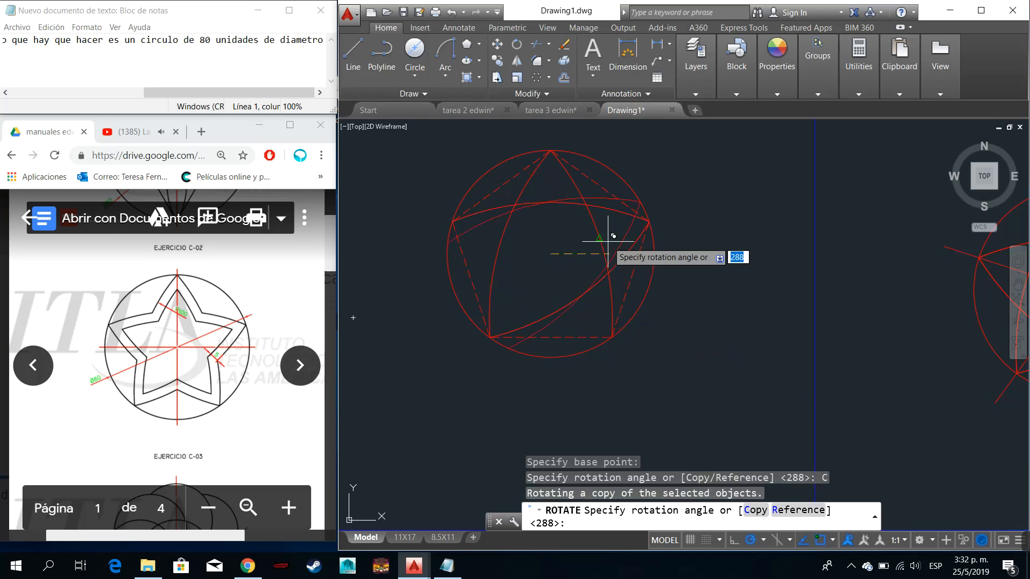
pyautogui.click(798, 514)
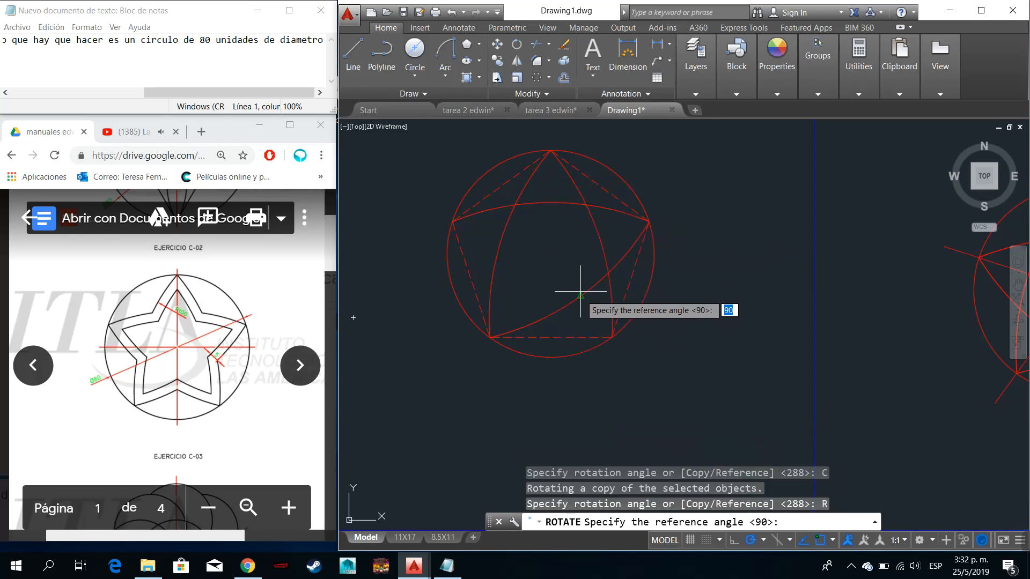
pyautogui.click(551, 253)
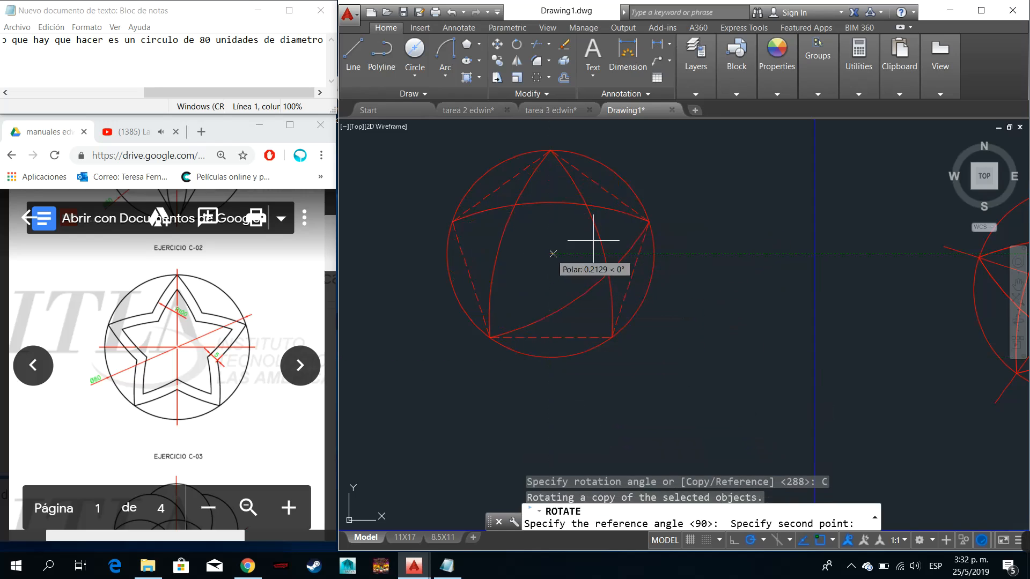
pyautogui.click(649, 221)
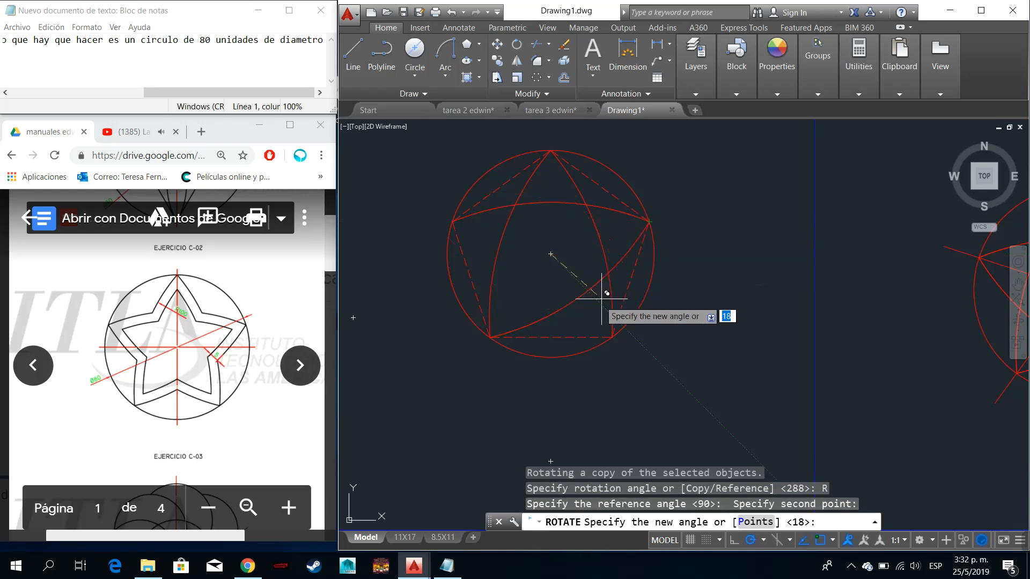
pyautogui.click(452, 221)
# - Erase the duplicate arc joining the pentagon's upper-left and upper-right vertices
pyautogui.click(572, 222)
pyautogui.click(563, 213)
pyautogui.click(560, 202)
pyautogui.press('Delete')
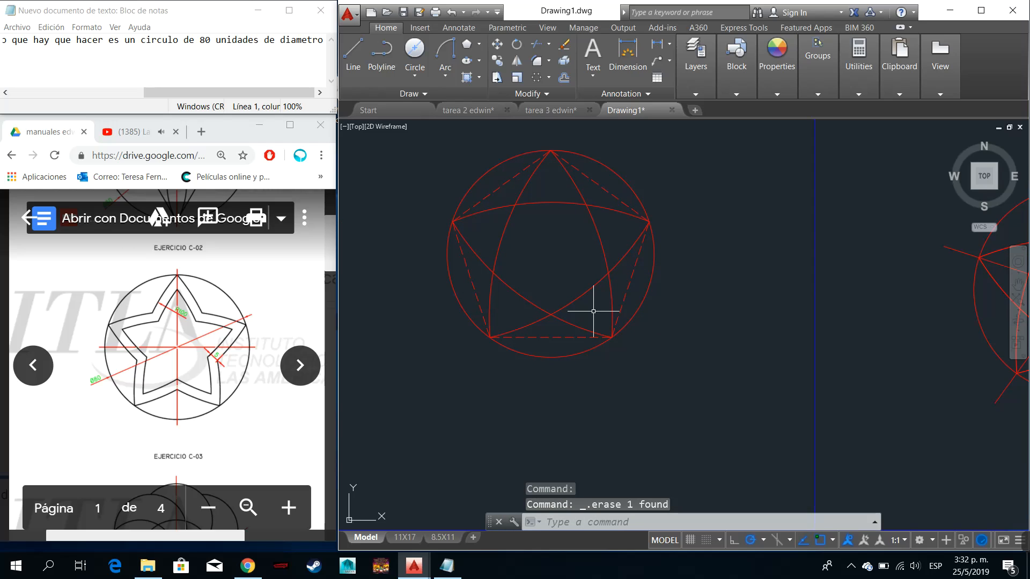
# - Trim away the crossing arc portions inside the star, using all objects as cutting edges, to leave only the five-pointed outline
pyautogui.press('Return')
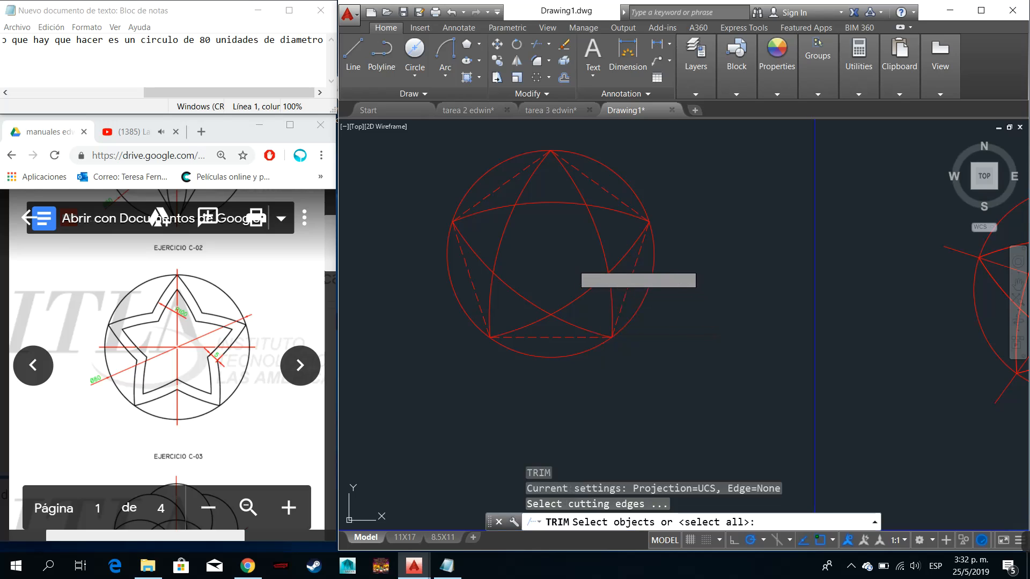
pyautogui.press('Return')
pyautogui.click(589, 311)
pyautogui.click(571, 277)
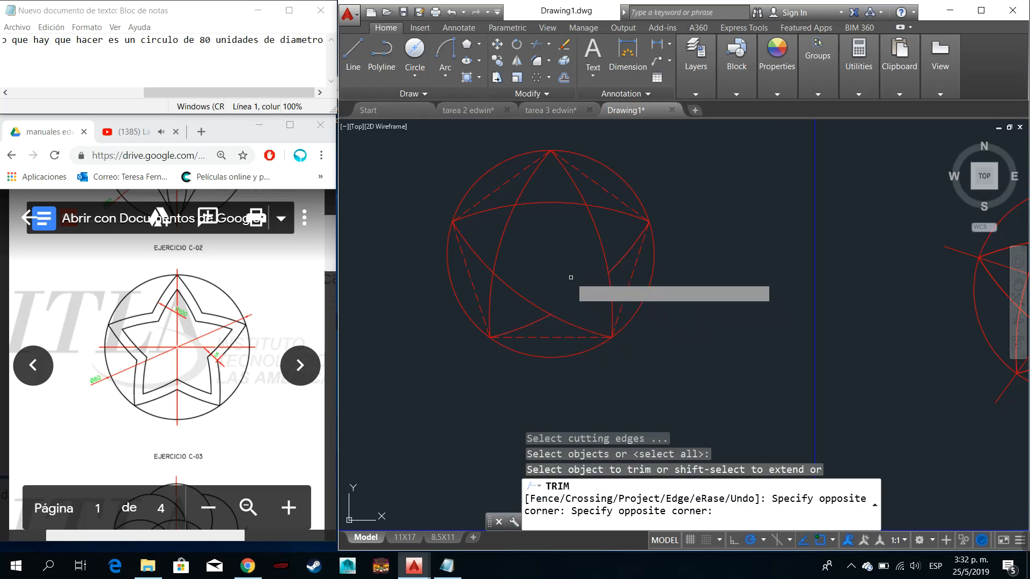
pyautogui.click(591, 238)
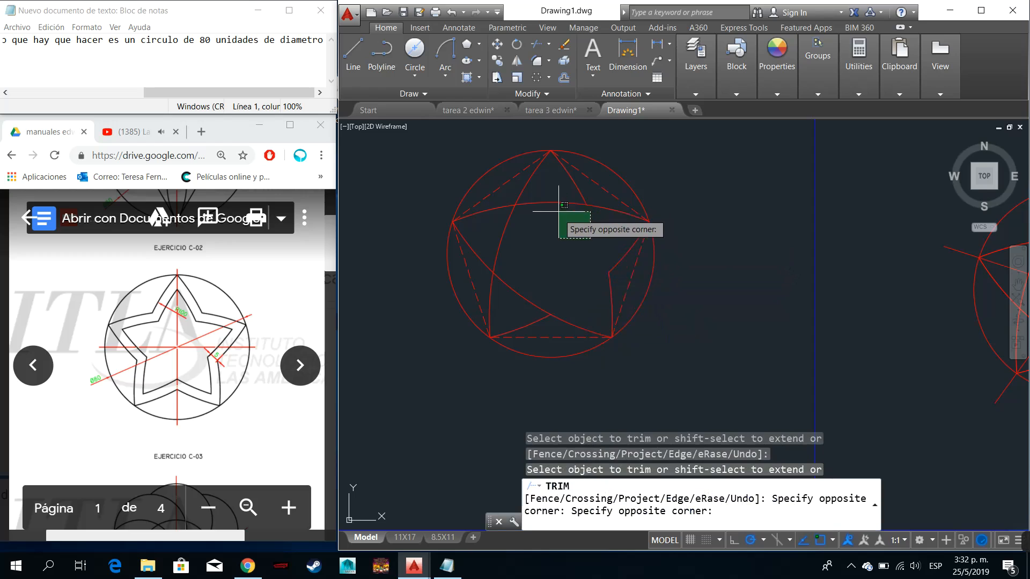
pyautogui.click(559, 204)
pyautogui.click(558, 203)
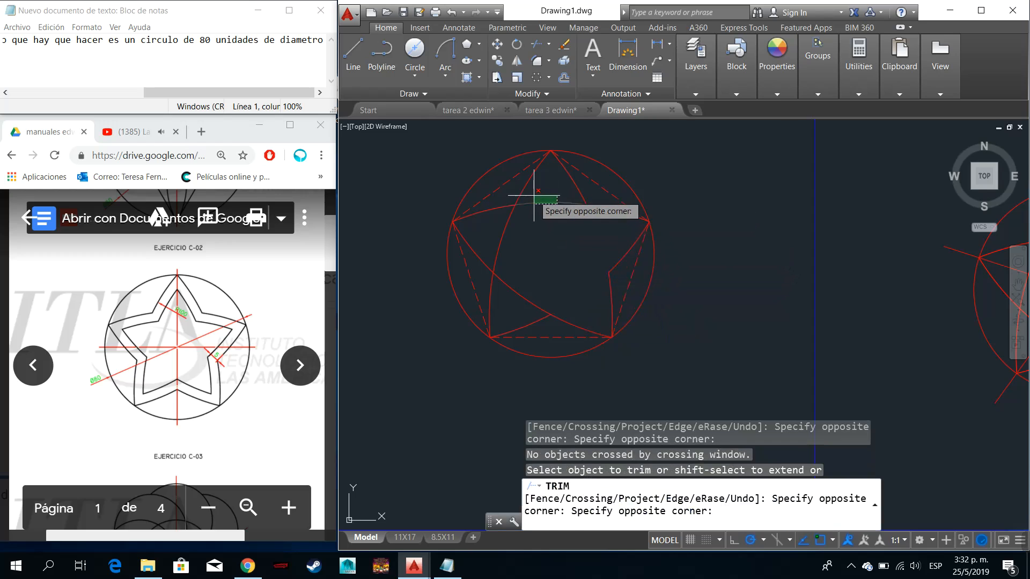
pyautogui.click(534, 196)
pyautogui.click(482, 223)
pyautogui.click(497, 250)
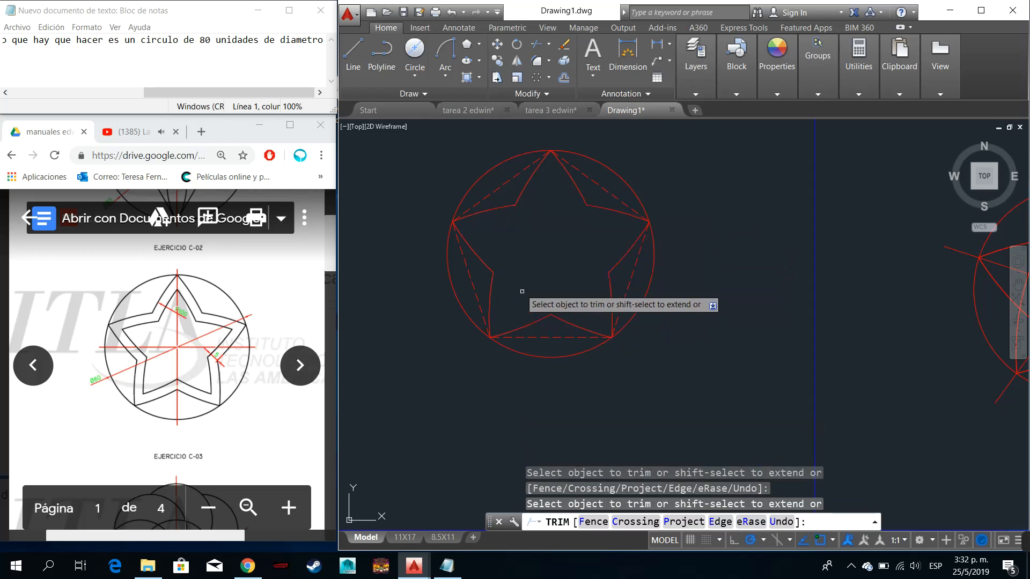
pyautogui.press('Escape')
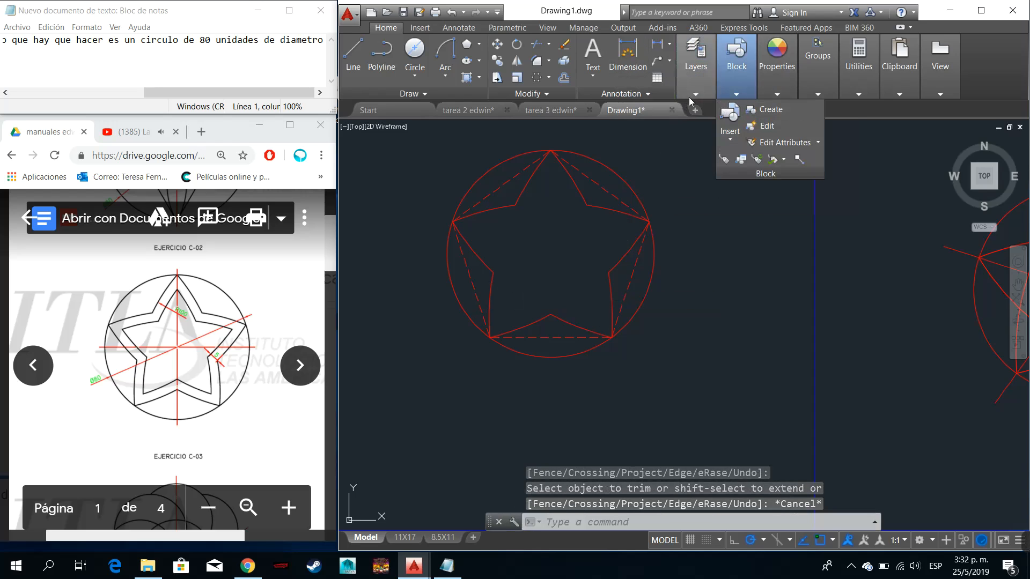
# - Turn off the Trazos layer to hide the dashed pentagon
pyautogui.moveTo(688, 91)
pyautogui.click(766, 113)
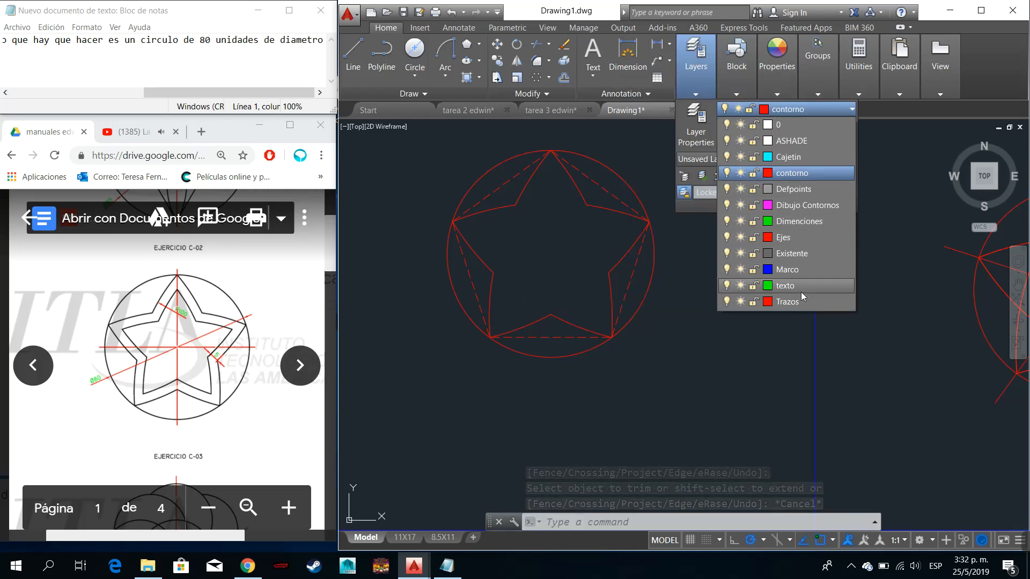
pyautogui.click(727, 302)
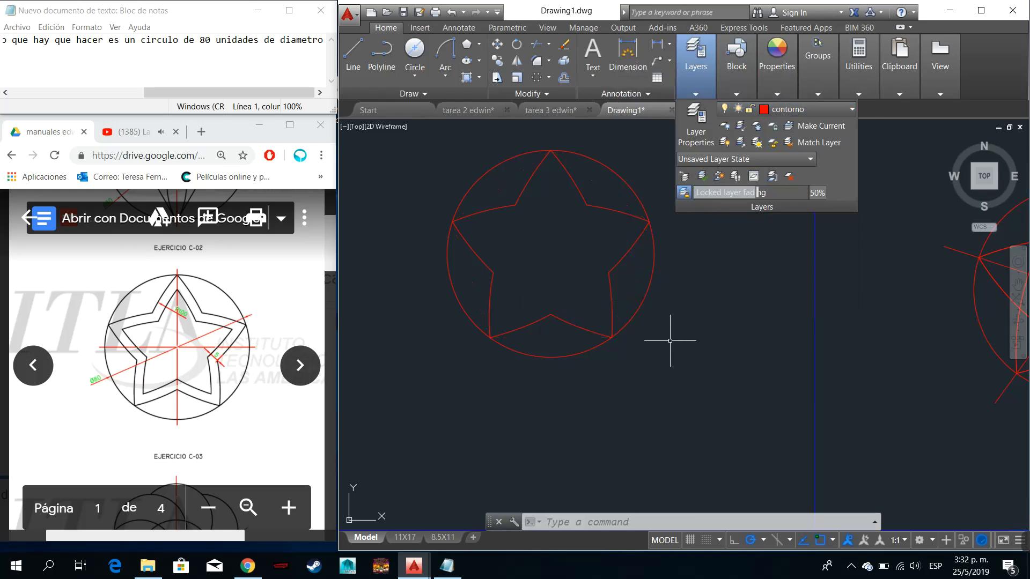
# - Join all the arcs of the star outline into a single object
pyautogui.click(624, 315)
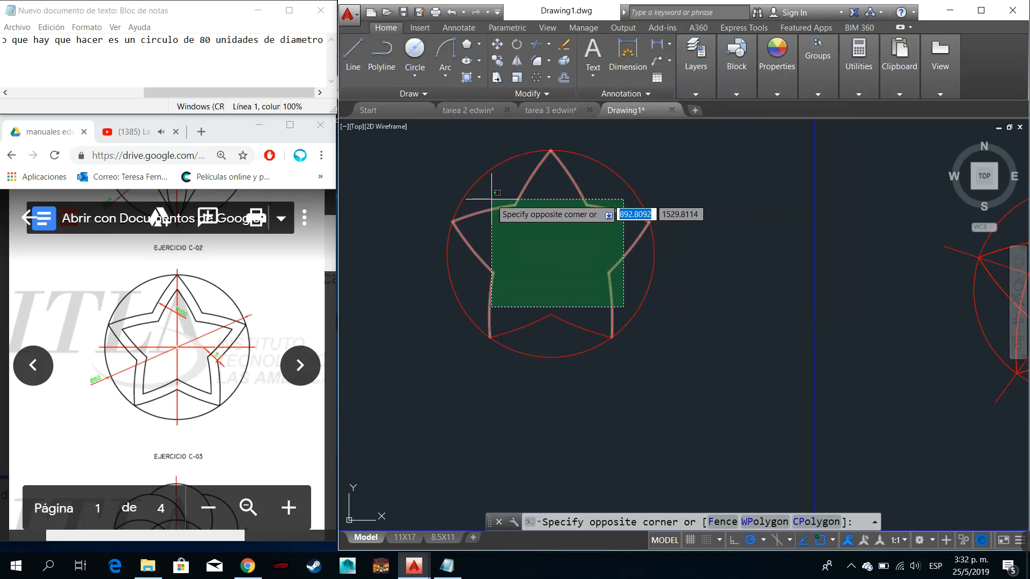
pyautogui.click(507, 227)
pyautogui.click(580, 331)
pyautogui.click(517, 294)
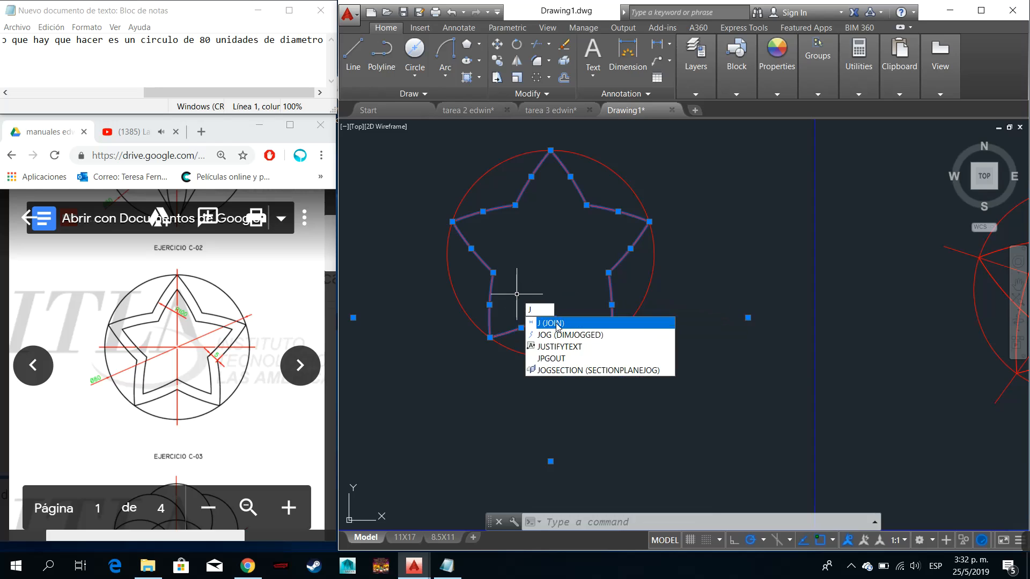
pyautogui.press('Return')
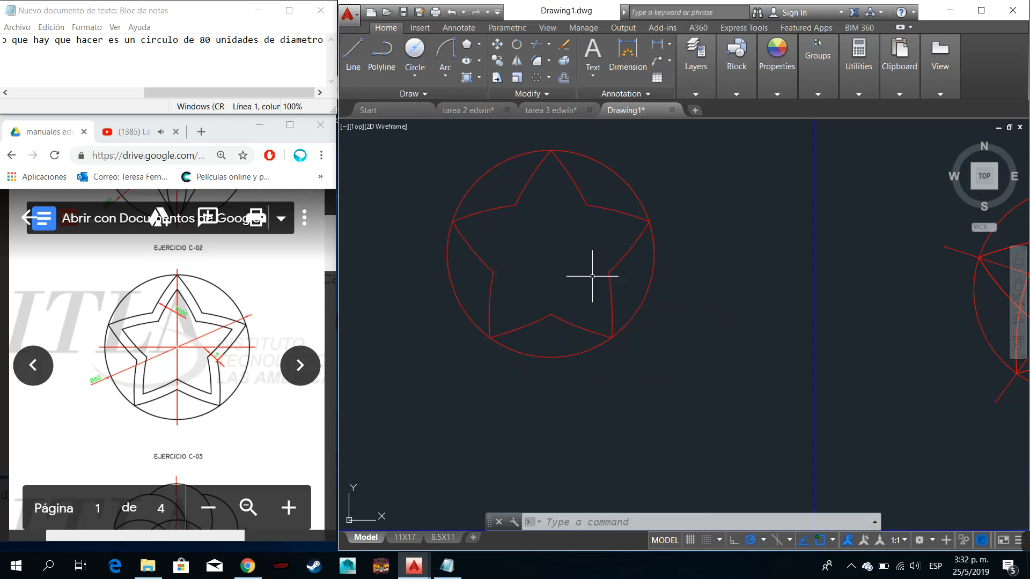
# - Offset the joined star outline 5 units inward
pyautogui.write('O')
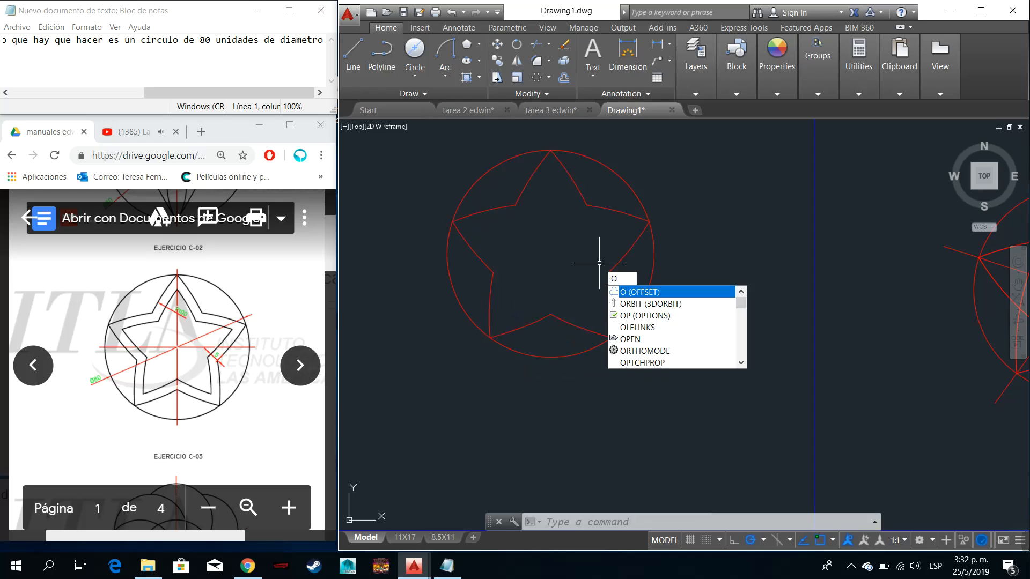
pyautogui.press('Return')
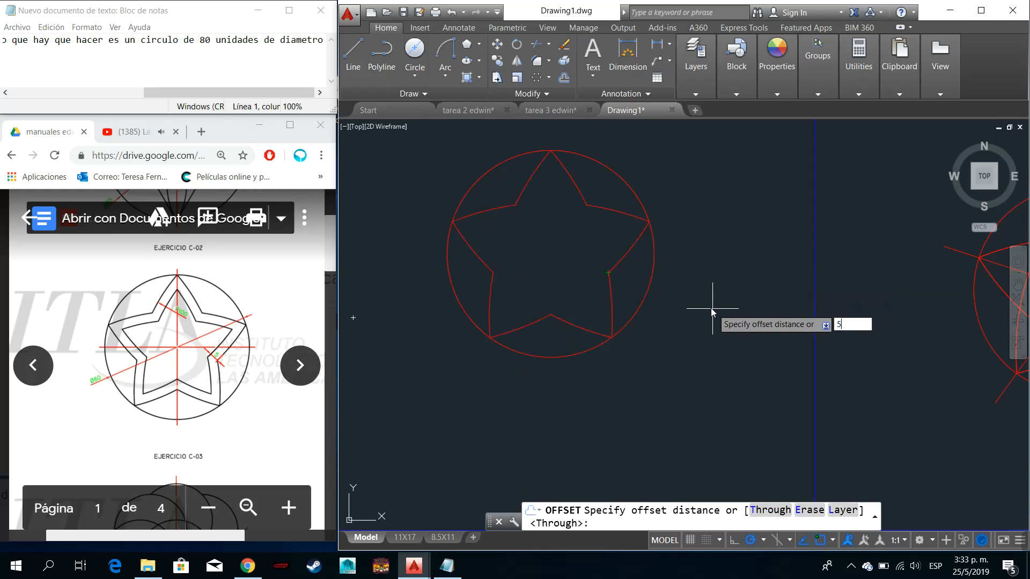
pyautogui.press('Return')
pyautogui.click(610, 296)
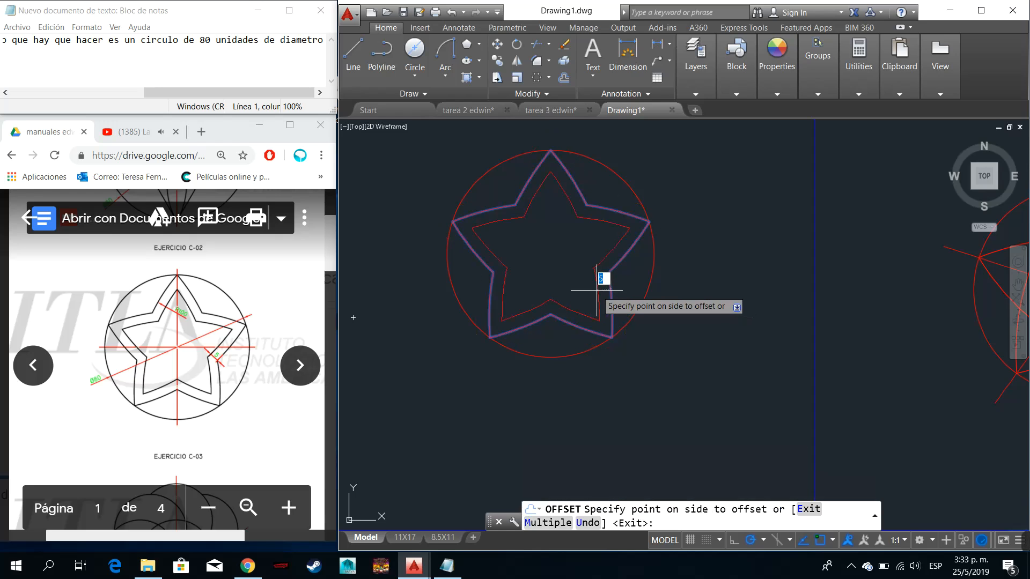
pyautogui.click(597, 291)
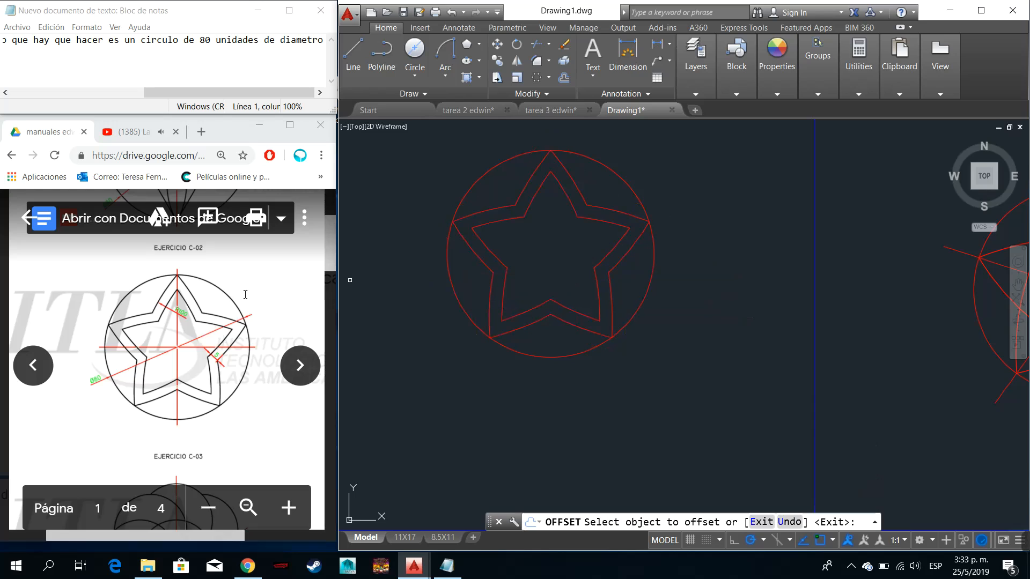
# - Make Trazos the current layer and turn it back on
pyautogui.click(702, 67)
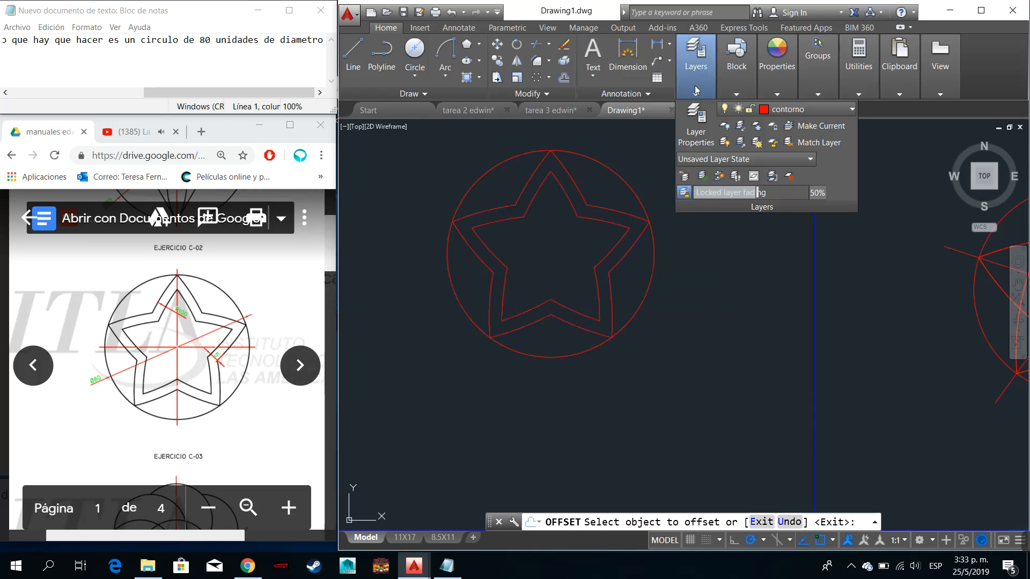
pyautogui.click(783, 109)
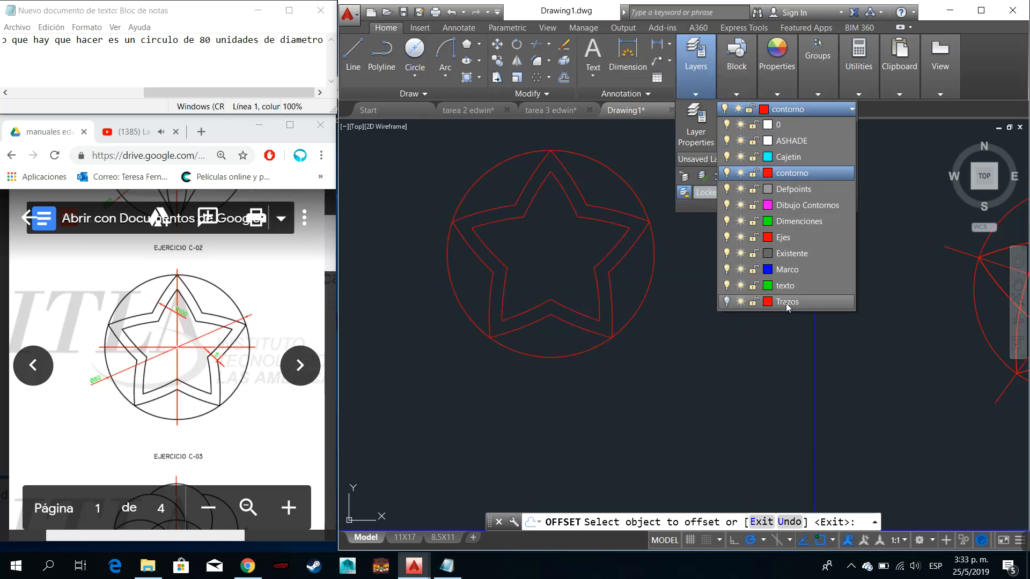
pyautogui.click(787, 303)
pyautogui.click(520, 275)
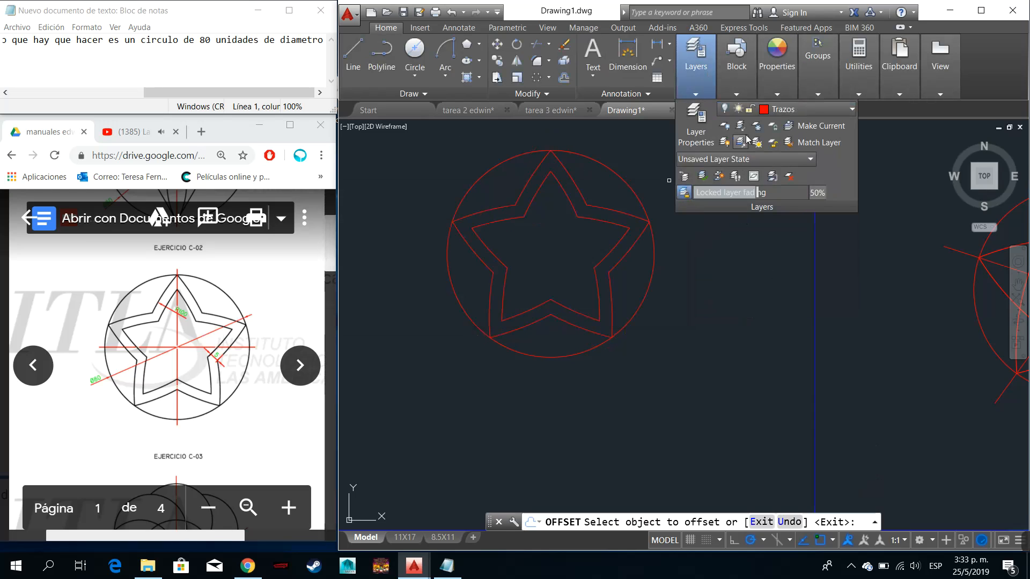
pyautogui.click(726, 110)
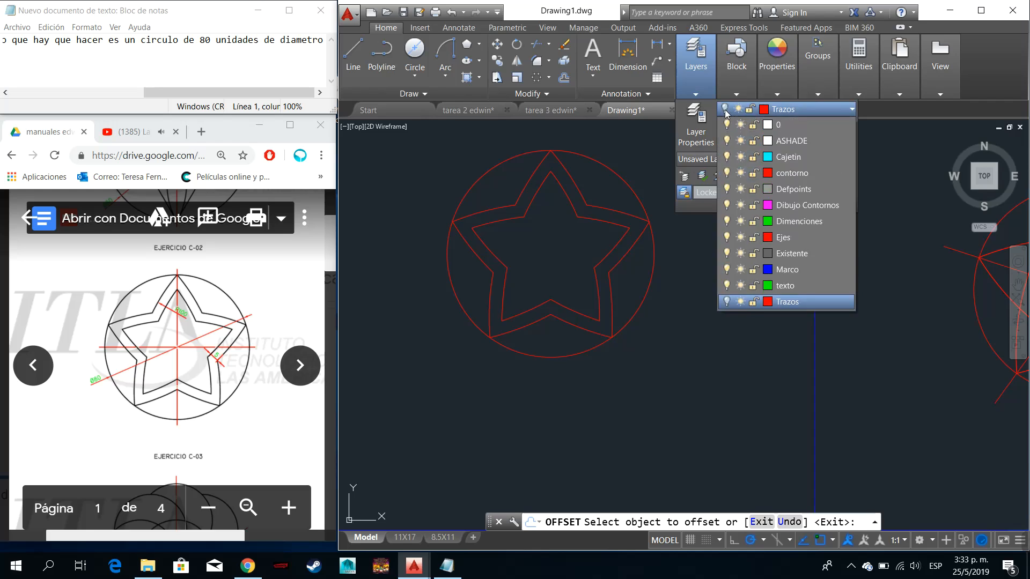
pyautogui.click(726, 303)
pyautogui.click(707, 339)
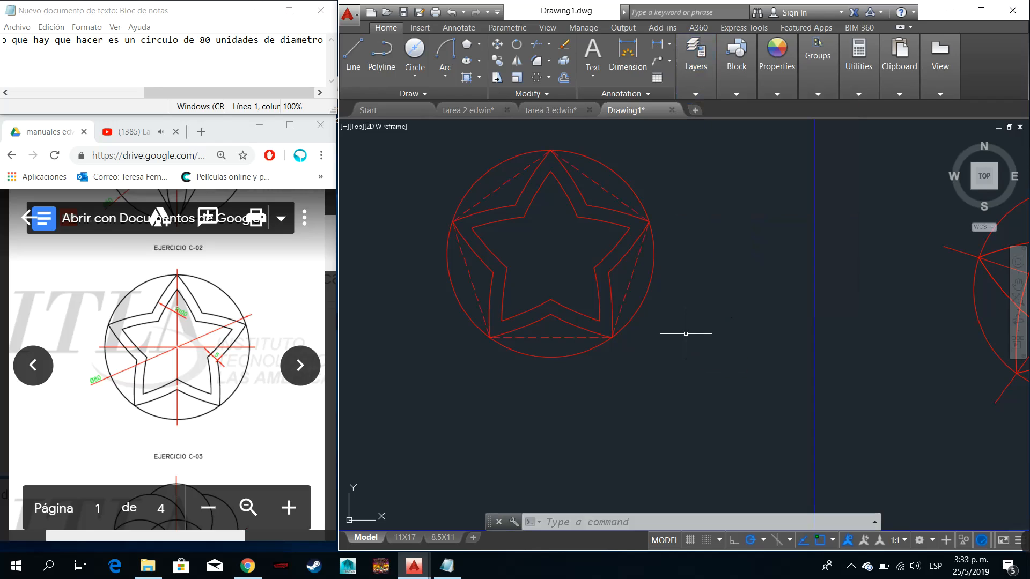
# - Draw a vertical line from the circle's centre up through the star's top point, ending slightly outside the circle
pyautogui.moveTo(700, 83)
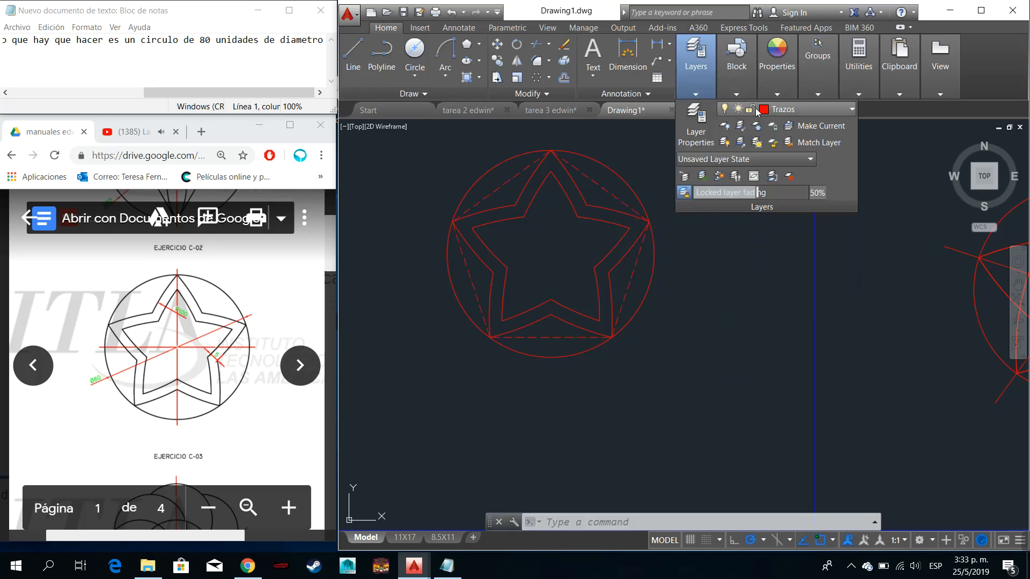
pyautogui.click(699, 221)
pyautogui.write('l')
pyautogui.press('Escape')
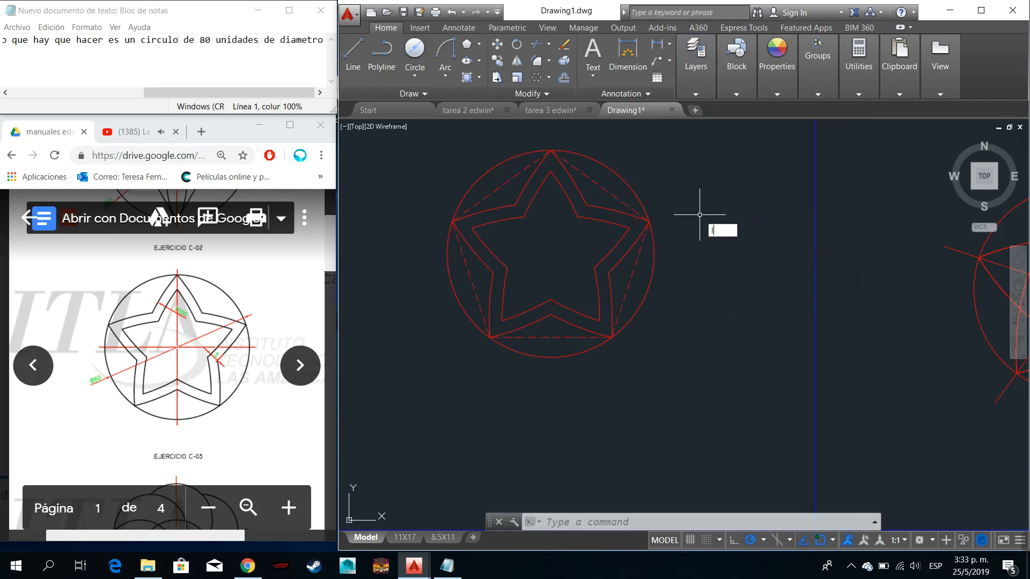
pyautogui.write('l')
pyautogui.press('Return')
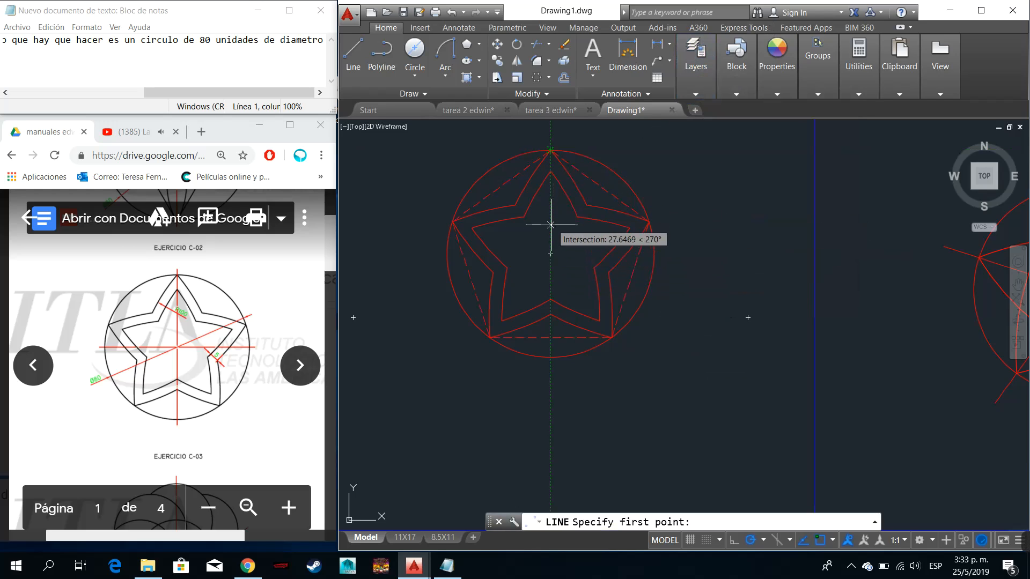
pyautogui.click(550, 254)
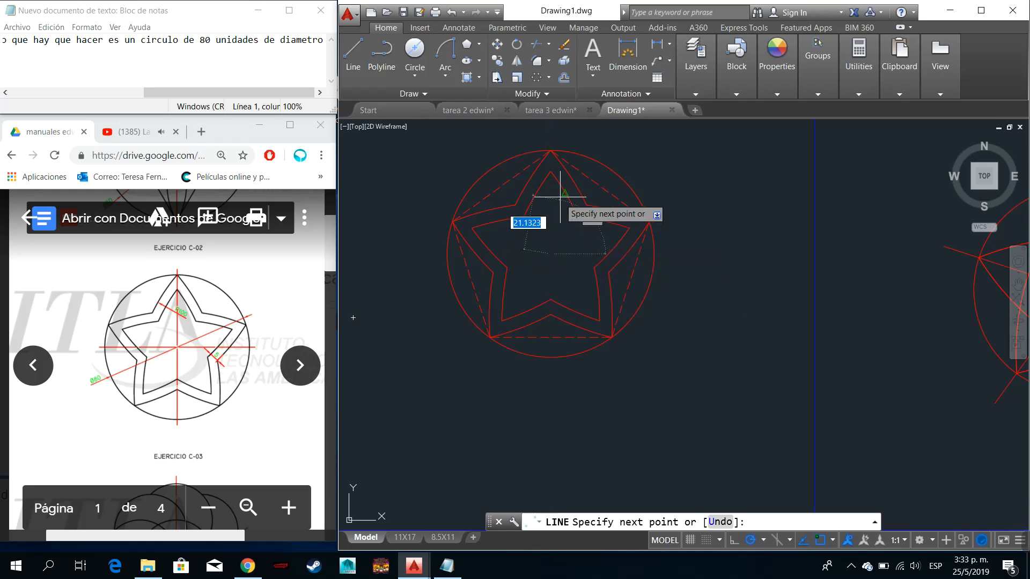
pyautogui.click(550, 151)
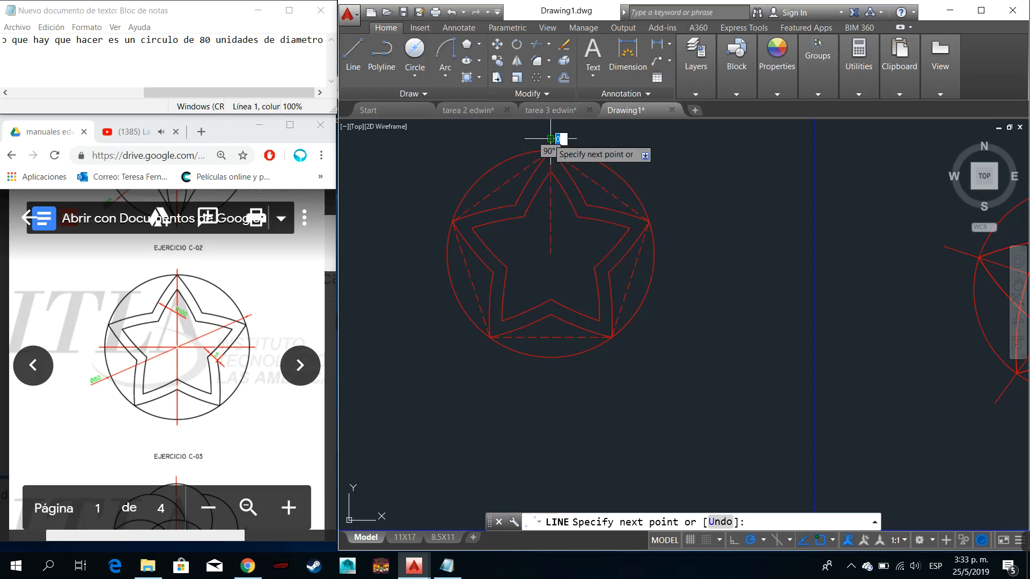
pyautogui.press('Escape')
# - Polar array the vertical line about the circle's centre with 4 items over 360 degrees to form the centre axes
pyautogui.click(568, 141)
pyautogui.click(545, 135)
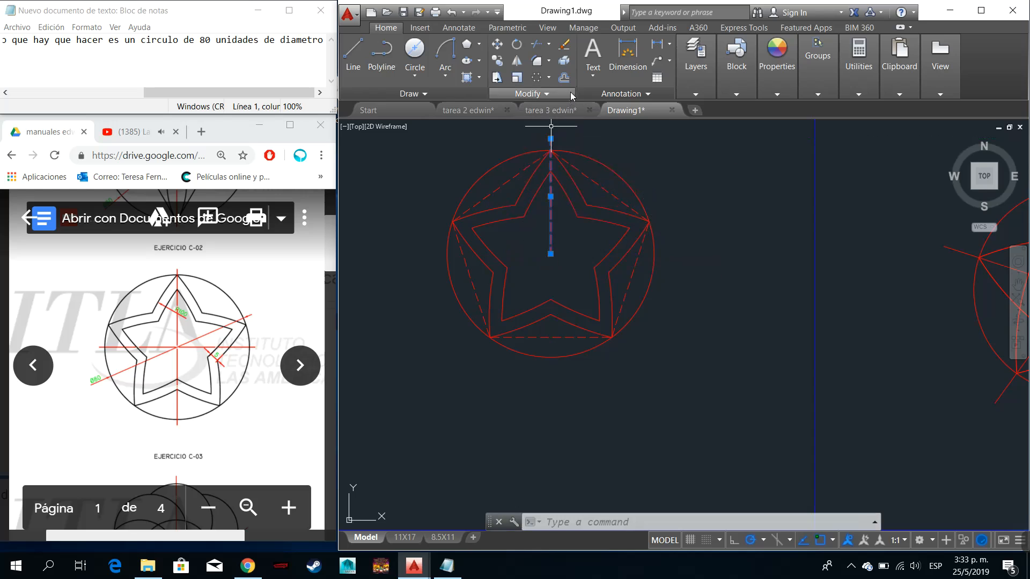
pyautogui.click(537, 77)
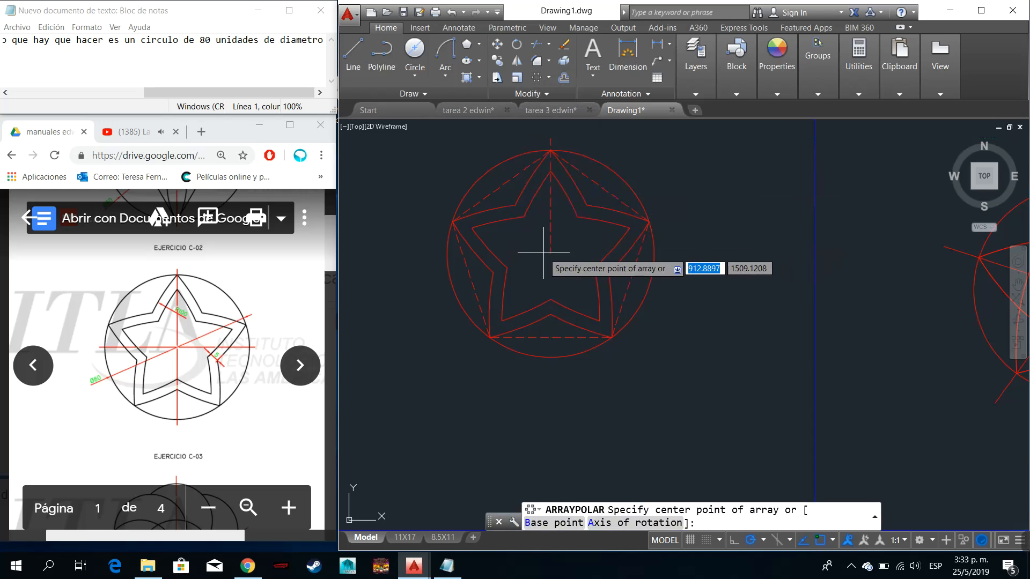
pyautogui.click(549, 251)
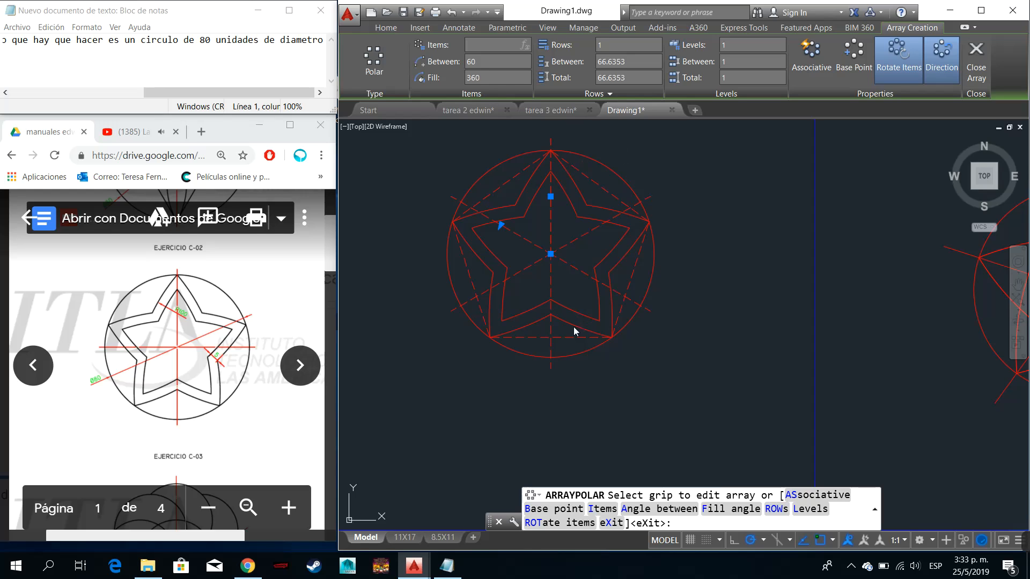
pyautogui.write('4')
pyautogui.click(502, 79)
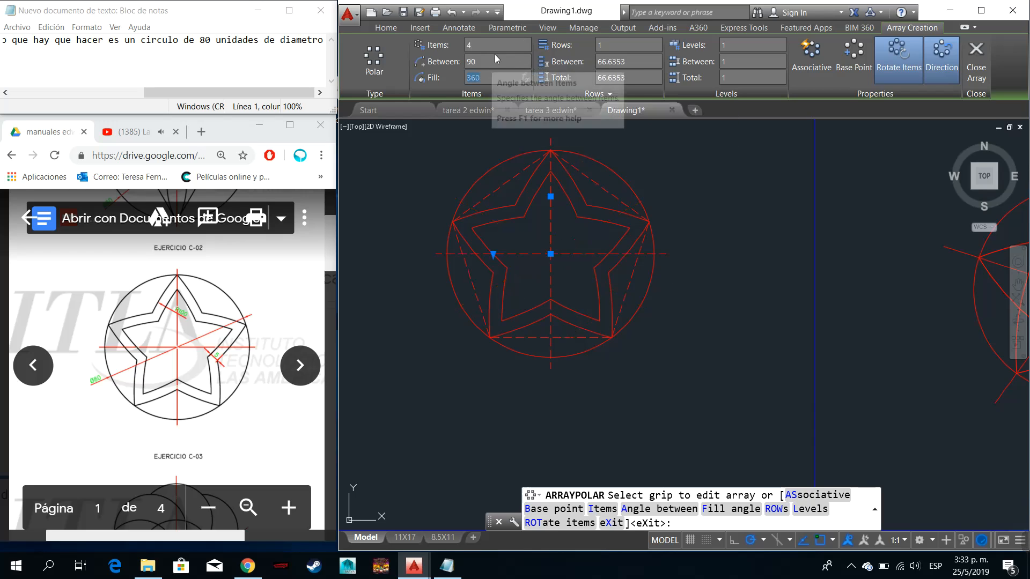
pyautogui.click(984, 69)
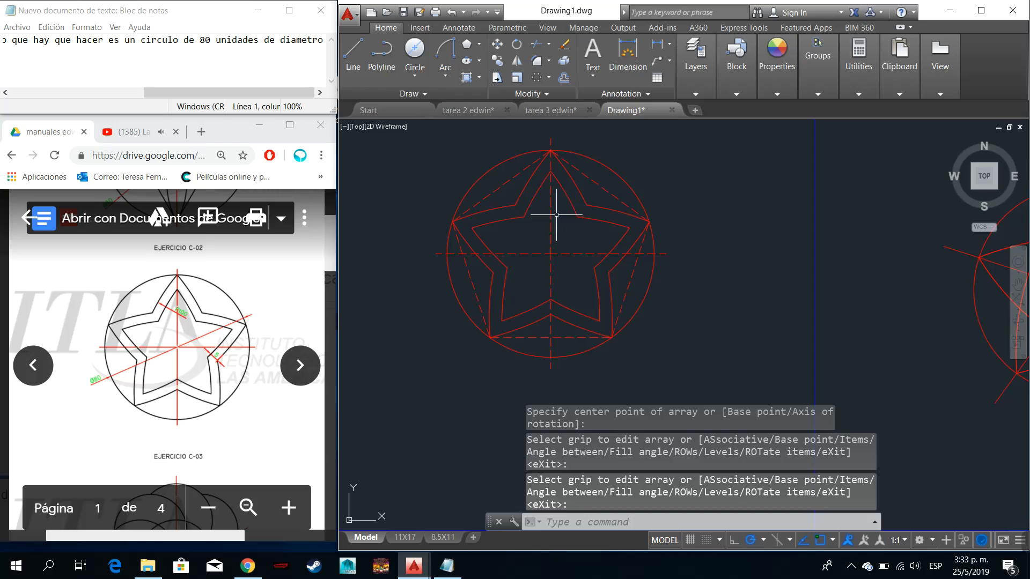
# - Make Dimenciones the current layer
pyautogui.click(742, 68)
pyautogui.click(697, 87)
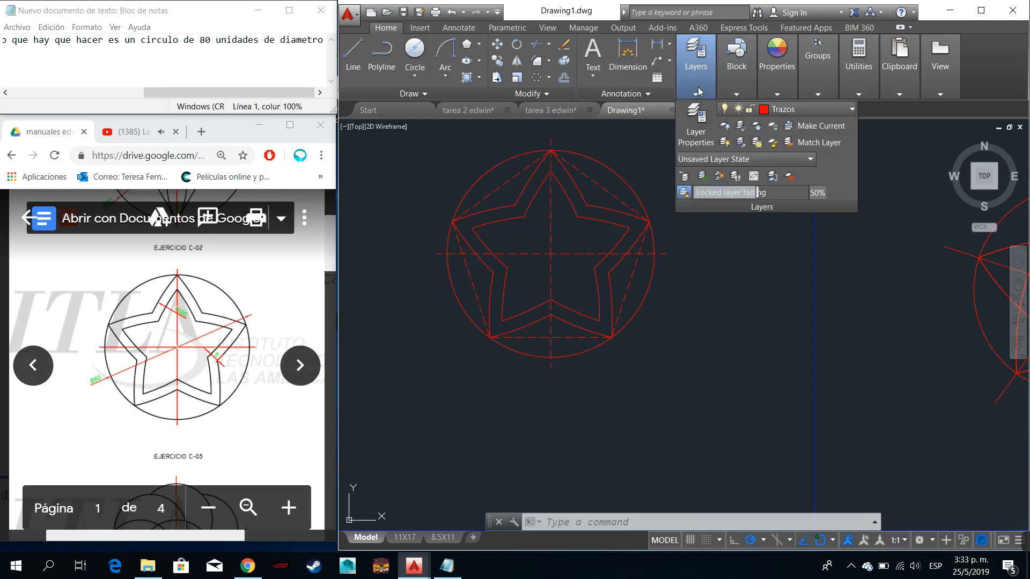
pyautogui.click(789, 109)
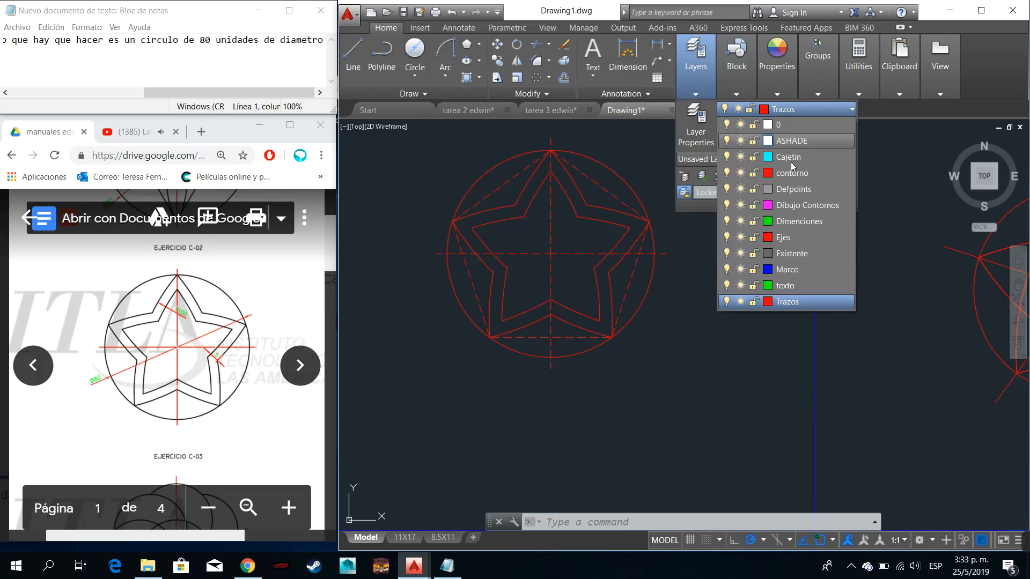
pyautogui.click(796, 222)
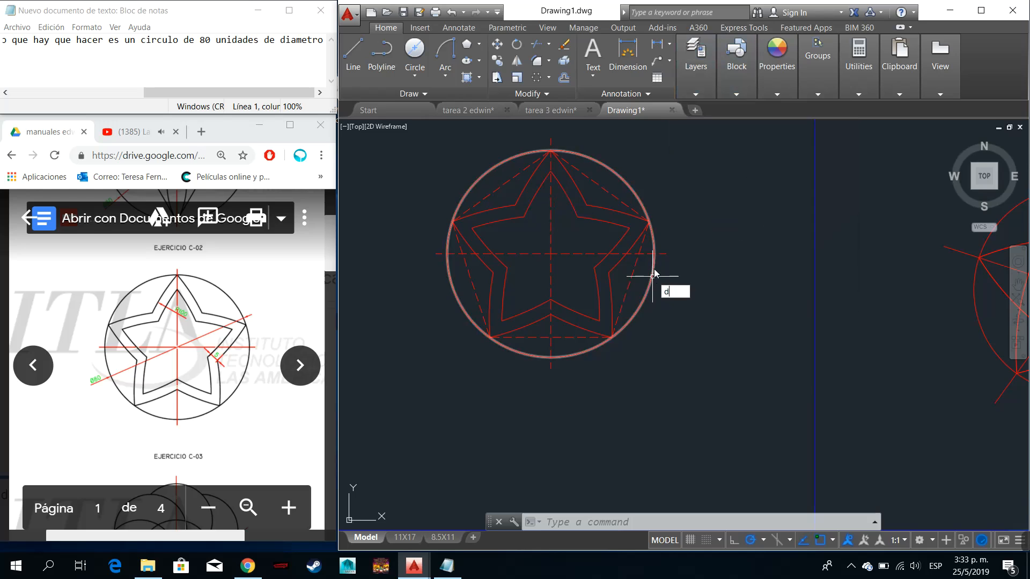
# - Add a radius dimension to the inner star's curved edge beside its upper point, placing the text inside the star's tip
pyautogui.click(697, 316)
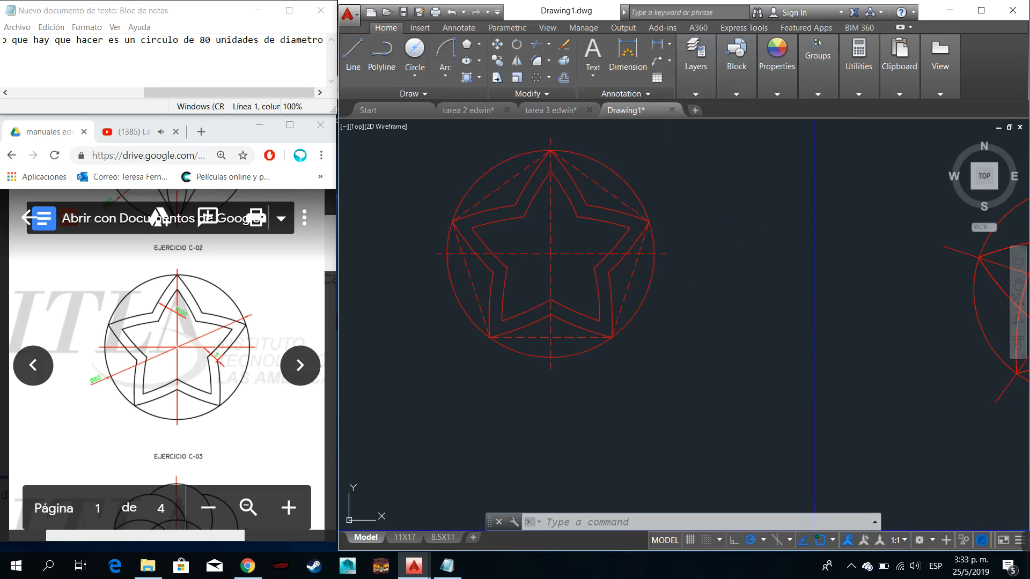
pyautogui.press('Escape')
pyautogui.write('d')
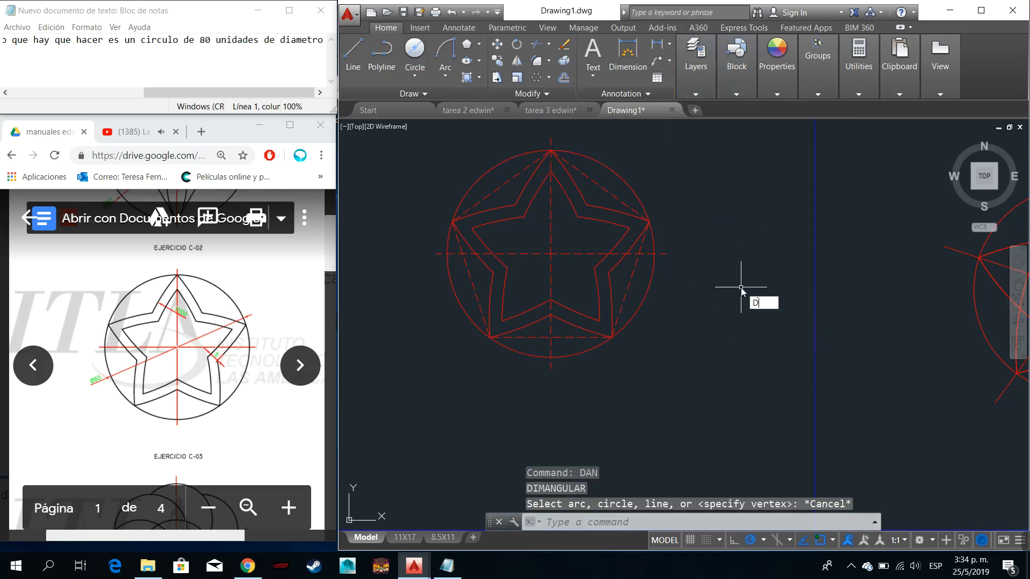
pyautogui.write('ra')
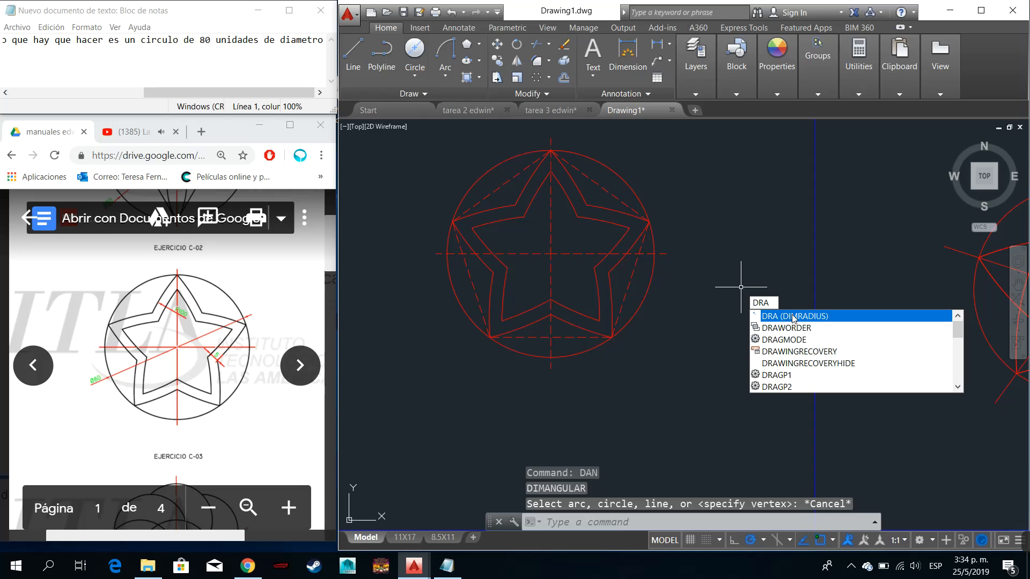
pyautogui.click(794, 316)
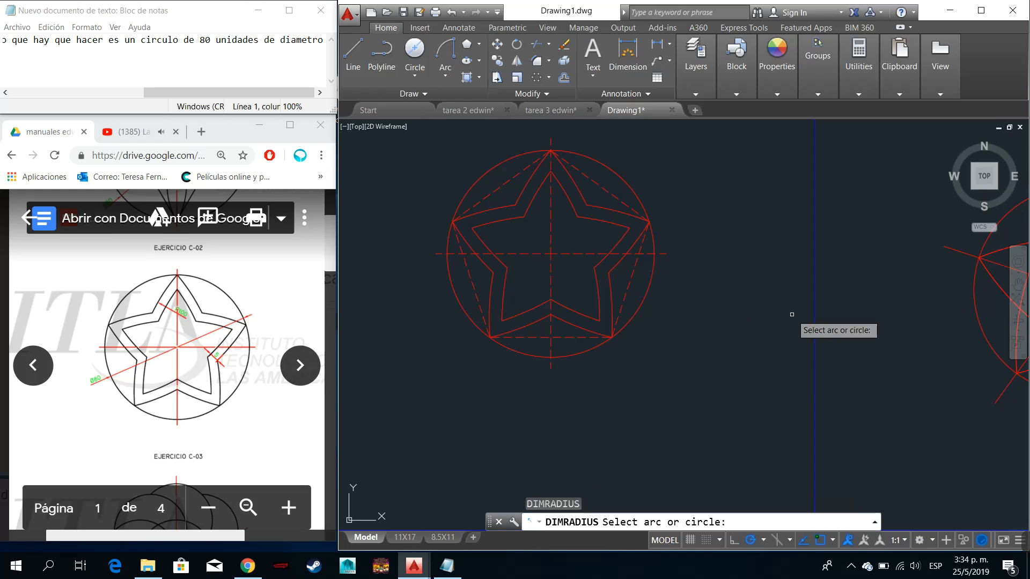
pyautogui.click(527, 210)
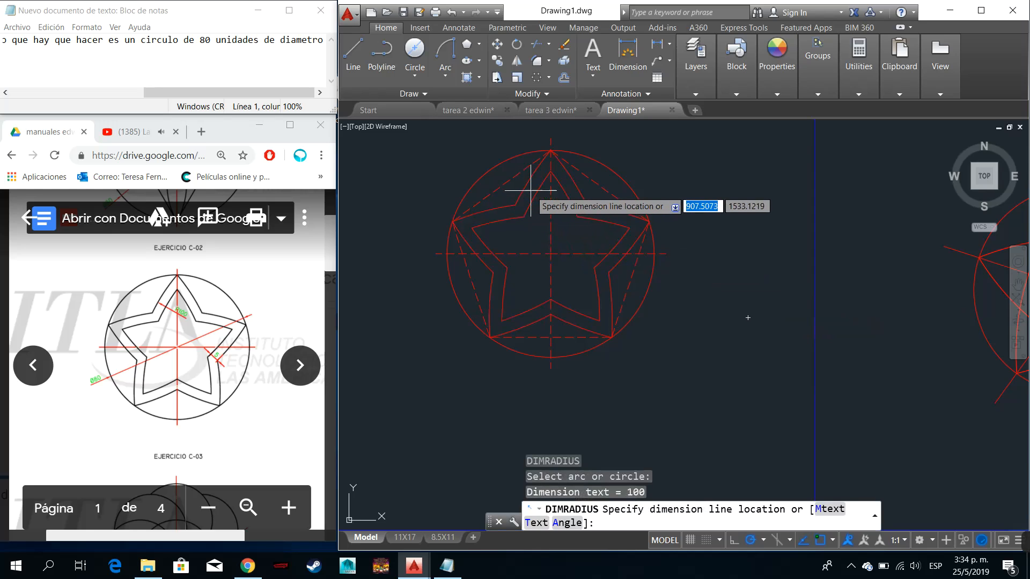
pyautogui.click(531, 191)
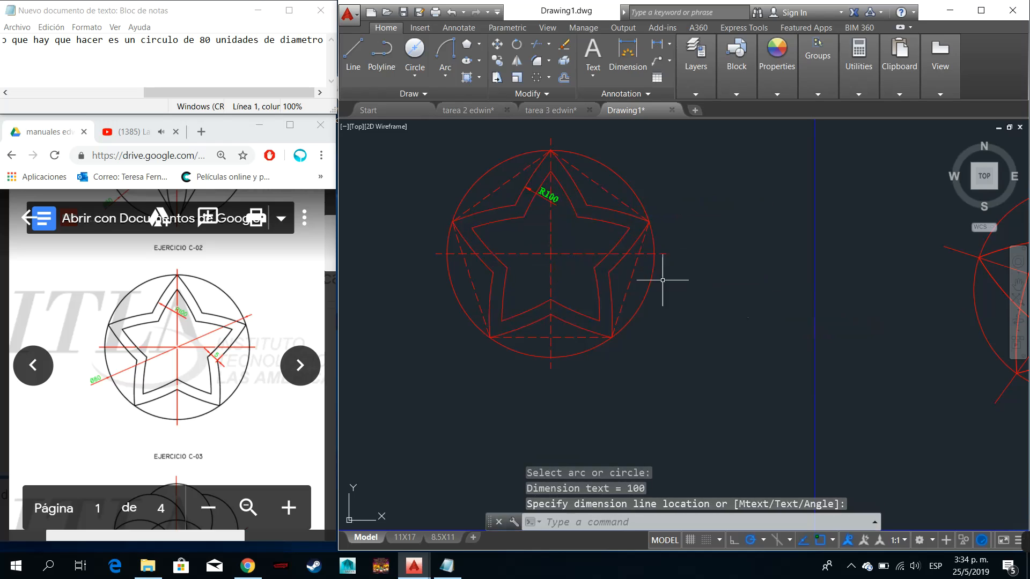
# - Add a diameter dimension to the outer circle, with its text outside the circle at the lower left
pyautogui.write('DDI')
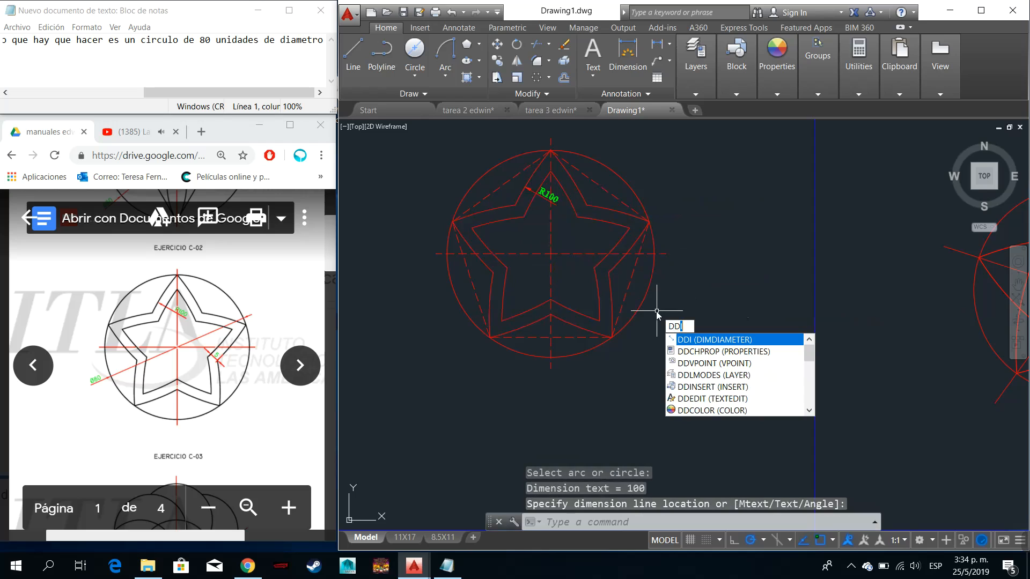
pyautogui.press('Return')
pyautogui.click(647, 316)
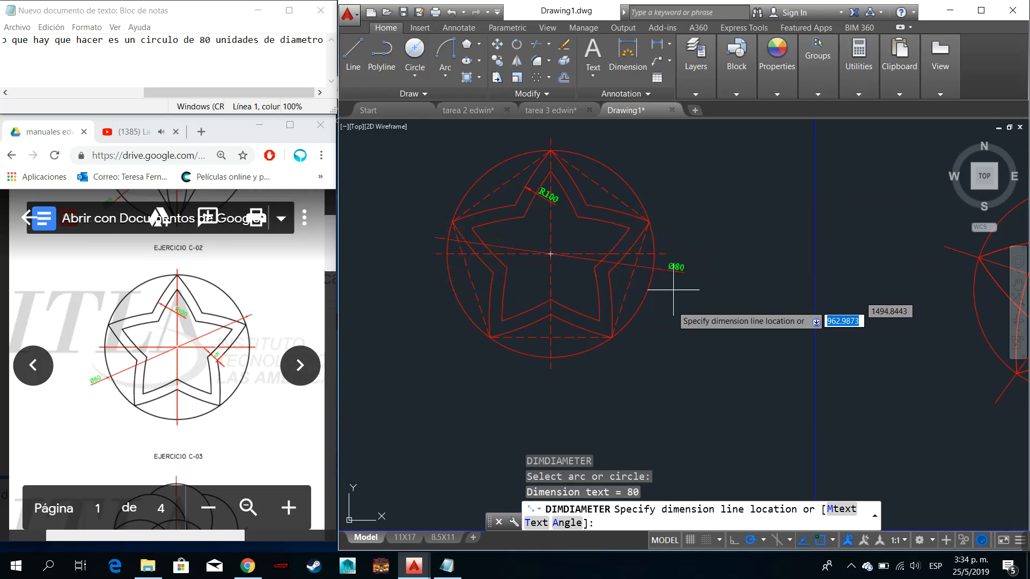
pyautogui.click(438, 332)
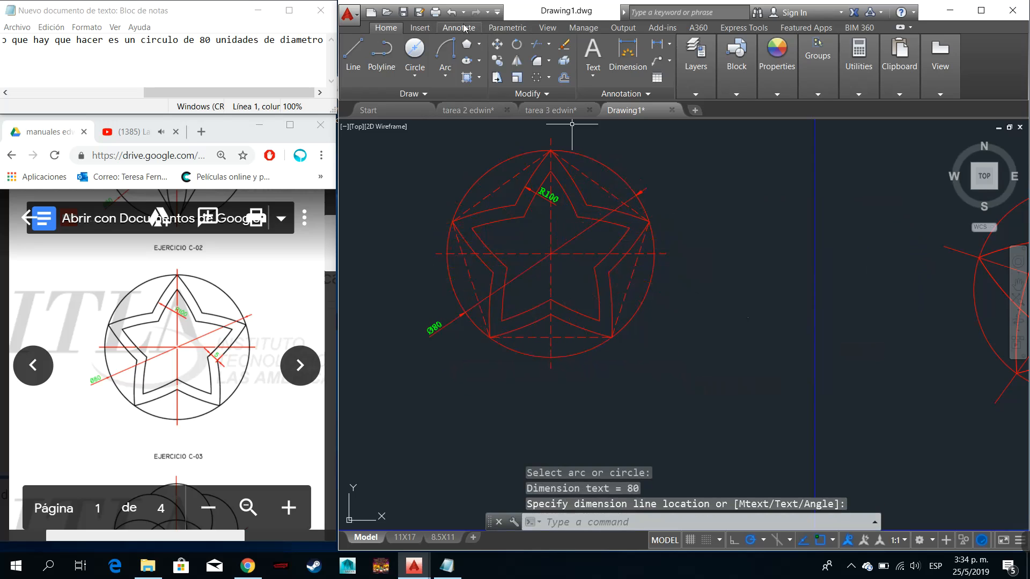
# - Start a single-sheet plot and window its plot area from corner to corner of cell 1's frame
pyautogui.scroll(-4, 552, 215)
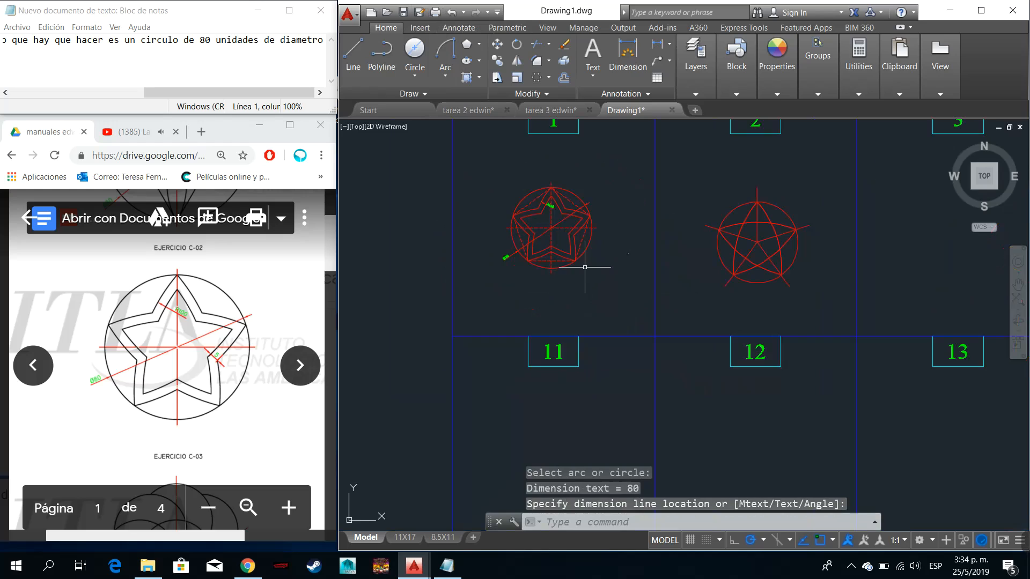
pyautogui.scroll(-4, 574, 216)
pyautogui.scroll(4, 574, 175)
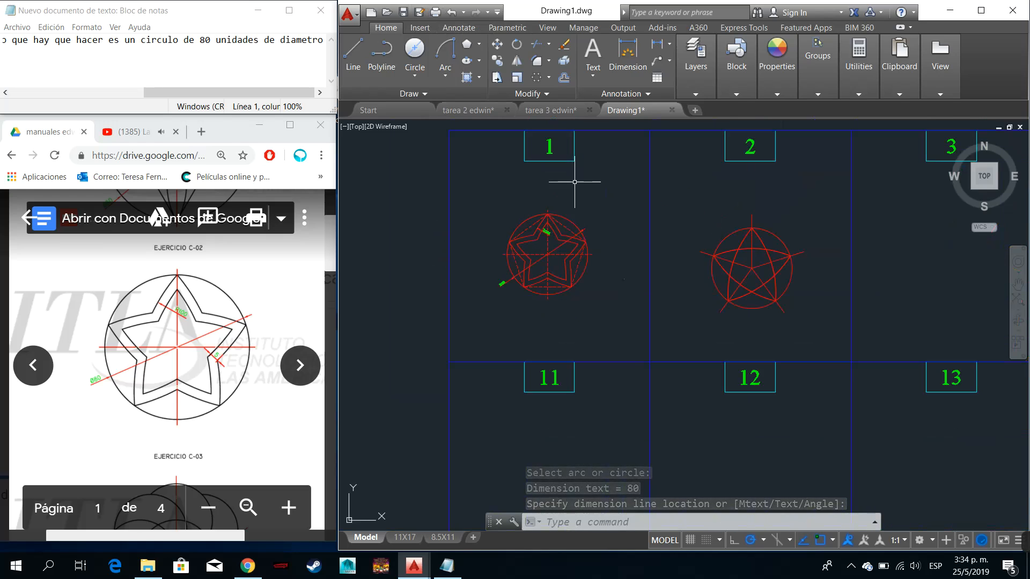
pyautogui.click(436, 12)
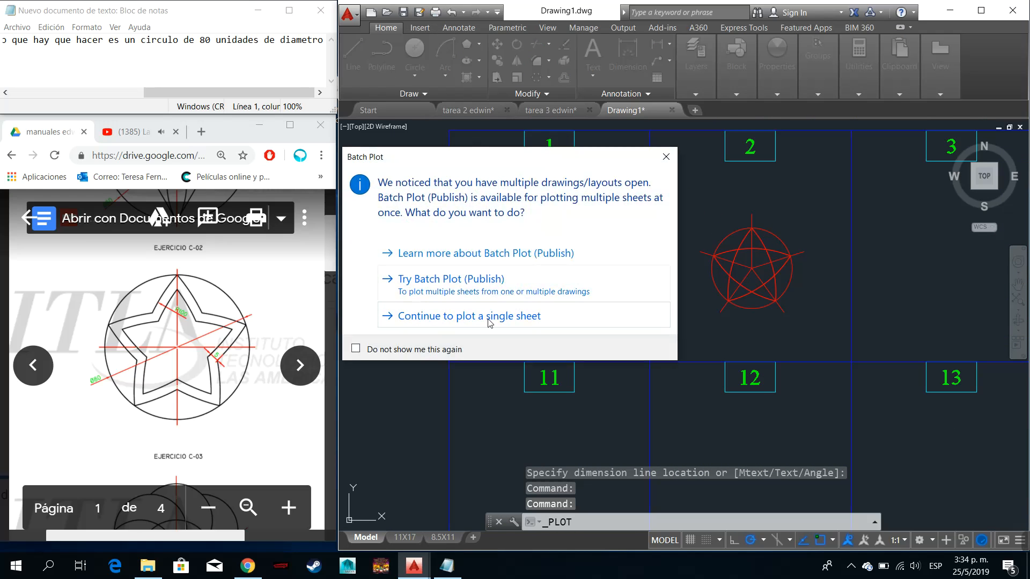
pyautogui.click(490, 319)
pyautogui.click(508, 352)
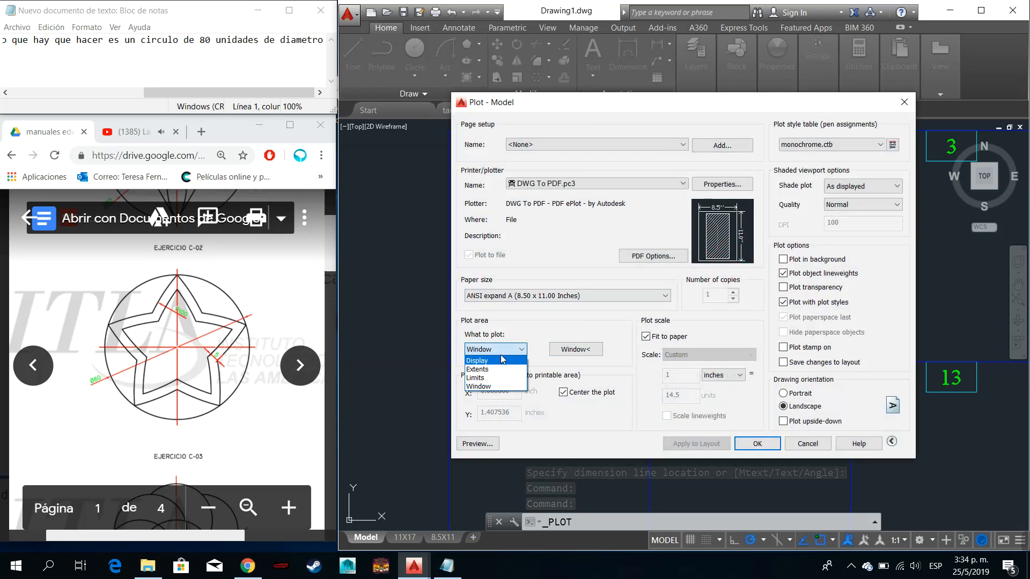
pyautogui.click(499, 349)
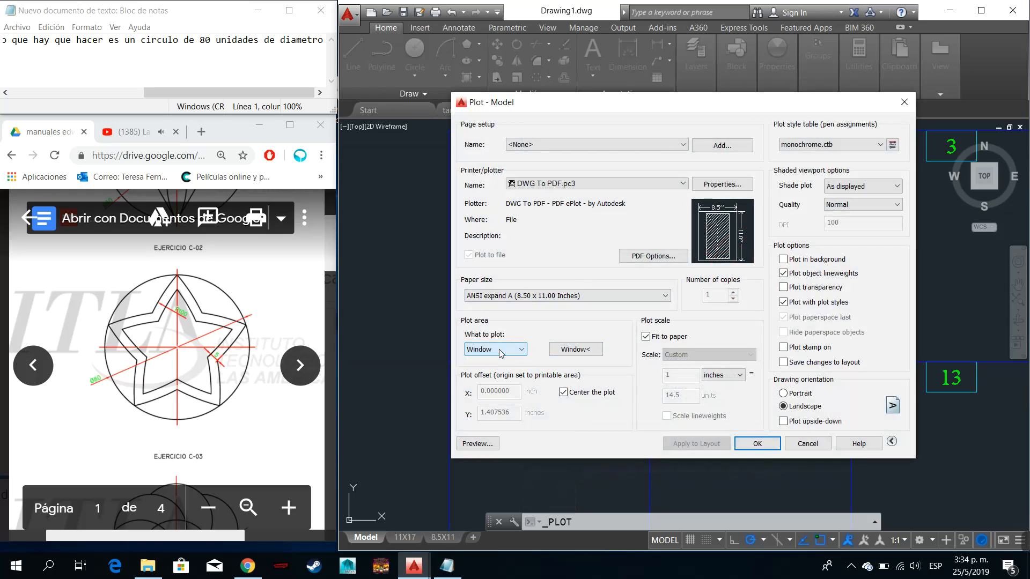
pyautogui.click(557, 350)
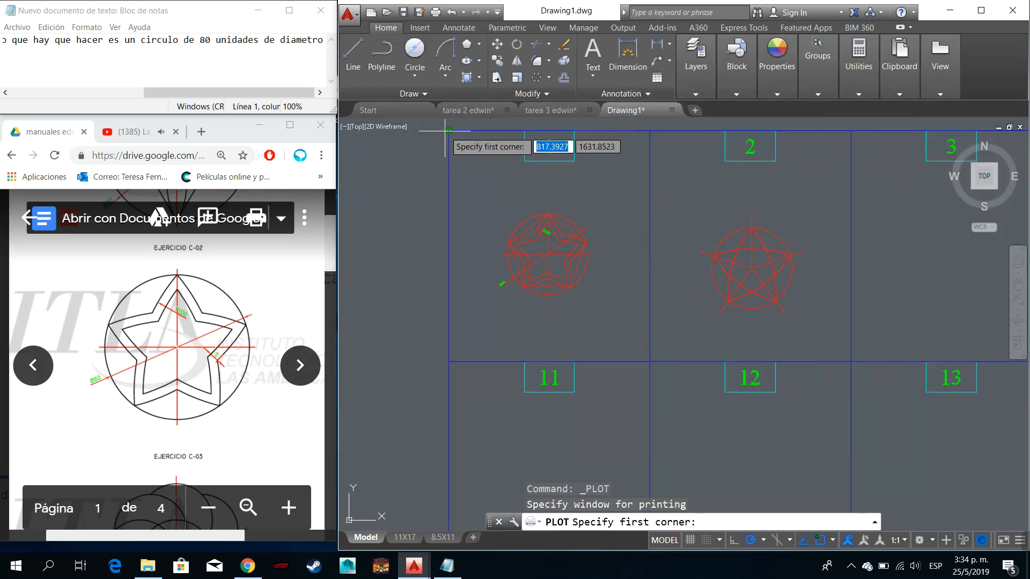
pyautogui.click(448, 131)
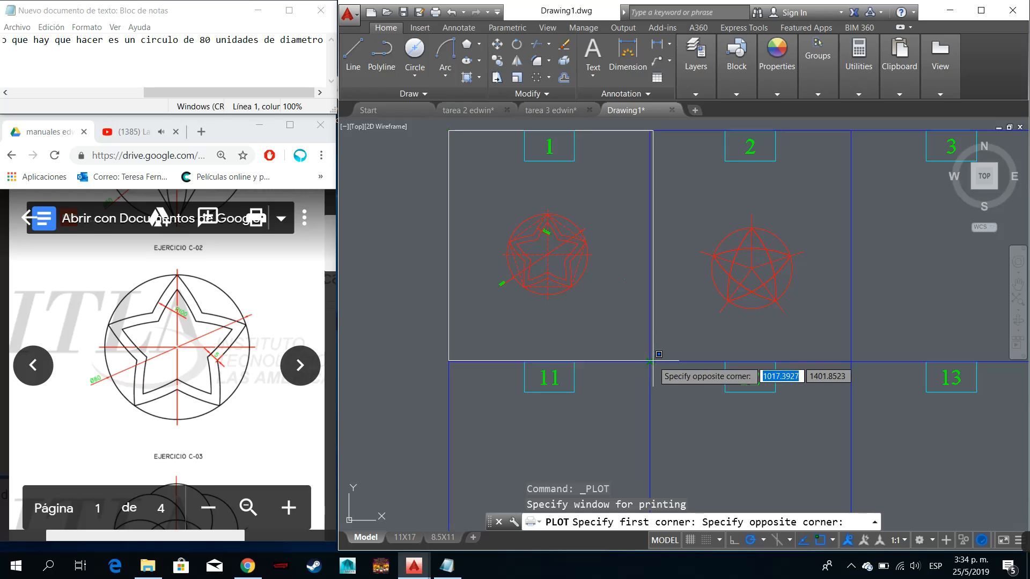
pyautogui.click(650, 361)
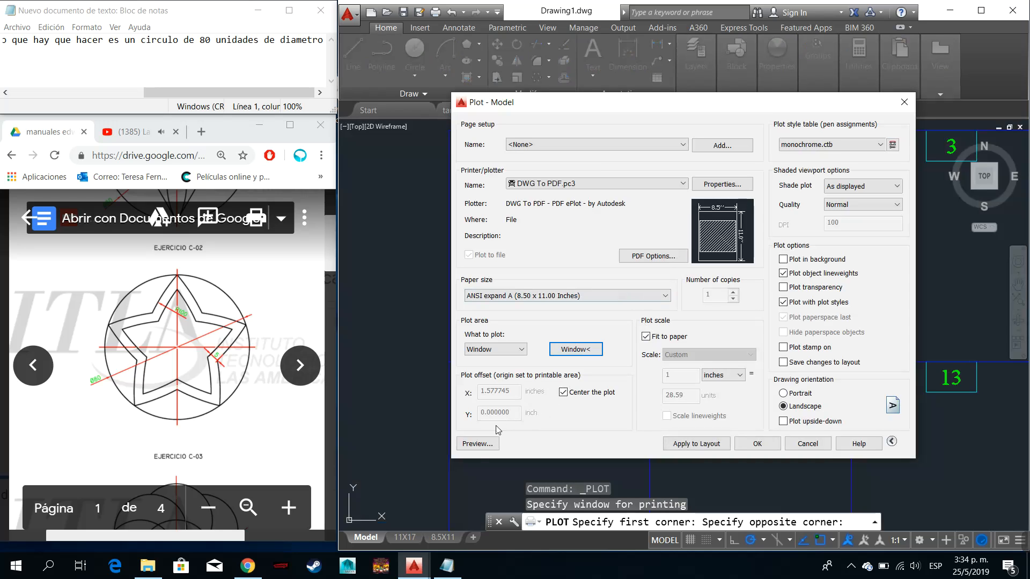
# - Preview the plot of cell 1, examine the star's linework and dimensions, and close the preview and plot setup without plotting
pyautogui.click(479, 444)
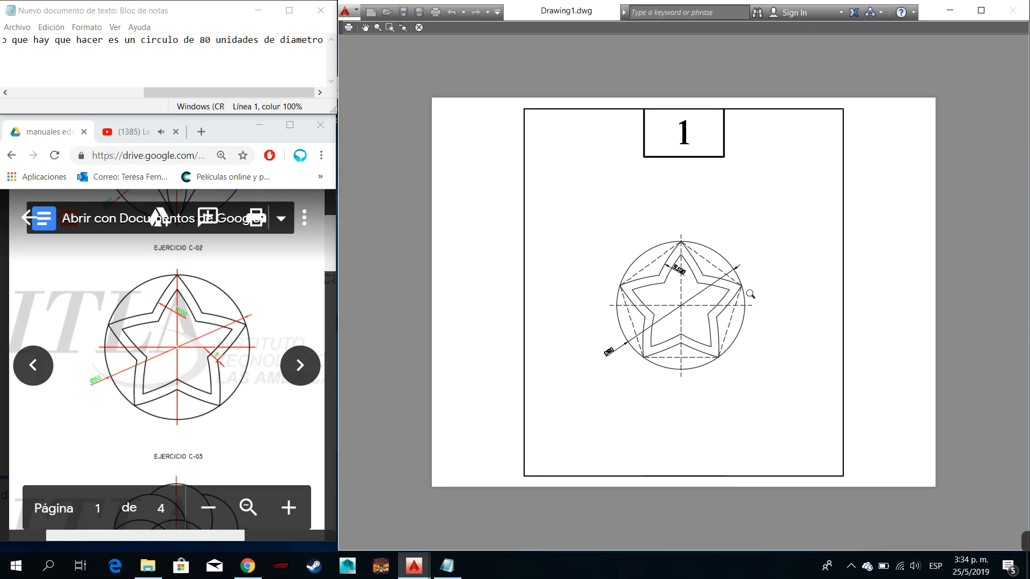
pyautogui.scroll(5, 750, 294)
pyautogui.scroll(-5, 745, 289)
pyautogui.scroll(4, 593, 298)
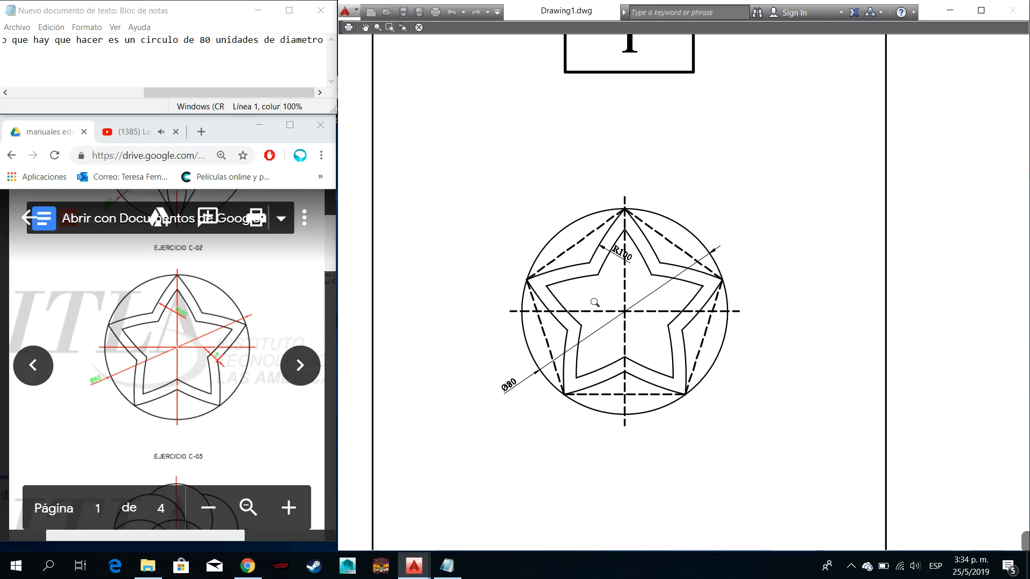
pyautogui.scroll(-2, 595, 303)
pyautogui.scroll(1, 596, 305)
pyautogui.scroll(-3, 604, 306)
pyautogui.scroll(2, 630, 268)
pyautogui.scroll(-3, 629, 266)
pyautogui.scroll(3, 645, 230)
pyautogui.scroll(-3, 649, 236)
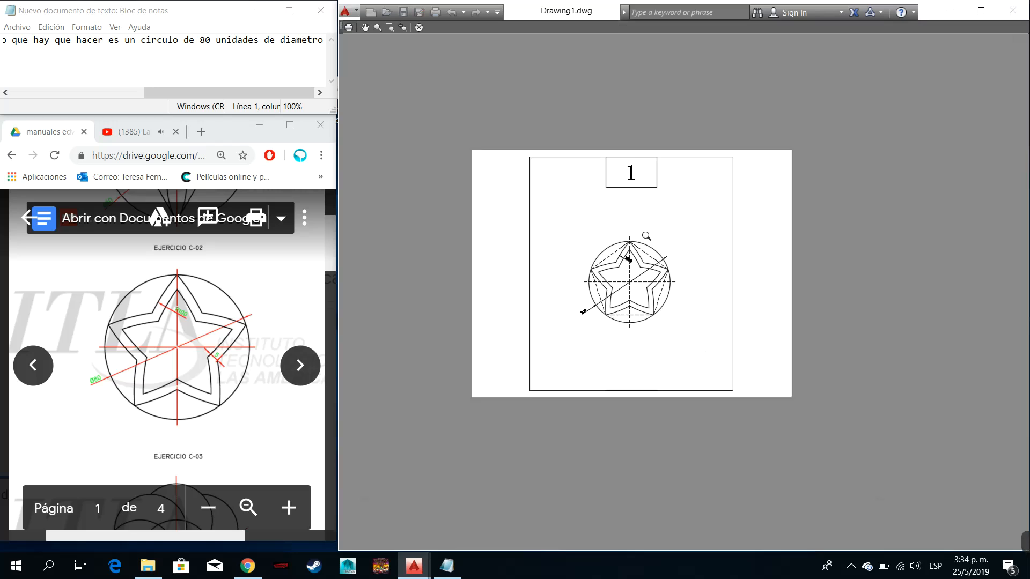
pyautogui.scroll(3, 630, 161)
pyautogui.scroll(-5, 664, 341)
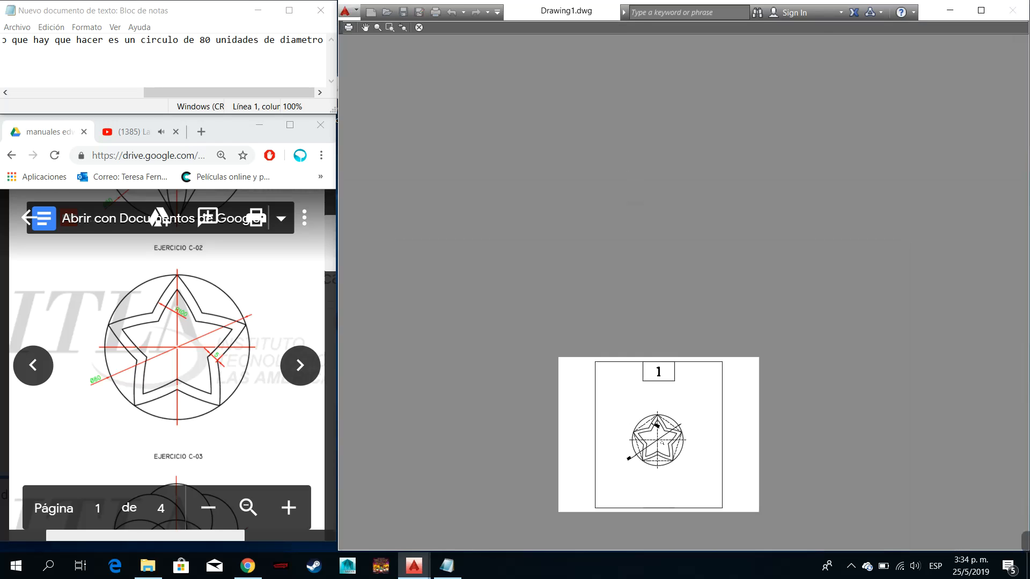
pyautogui.scroll(3, 661, 487)
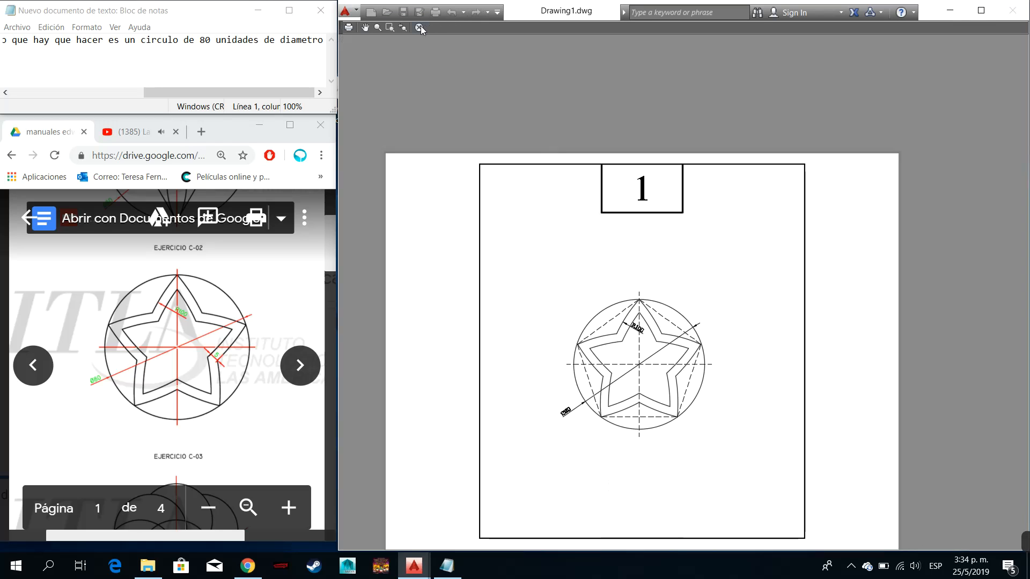
pyautogui.click(420, 28)
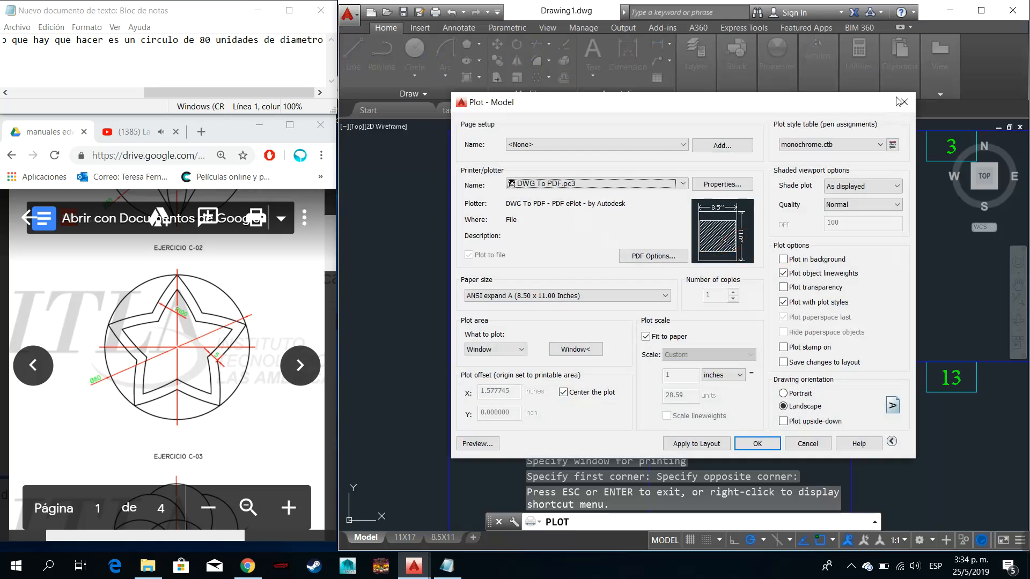
pyautogui.click(904, 101)
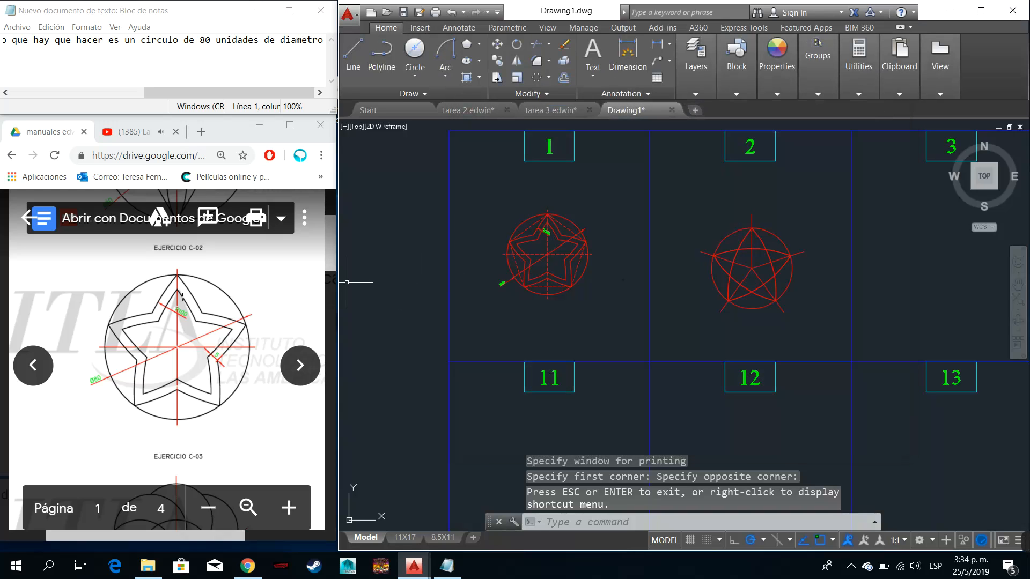